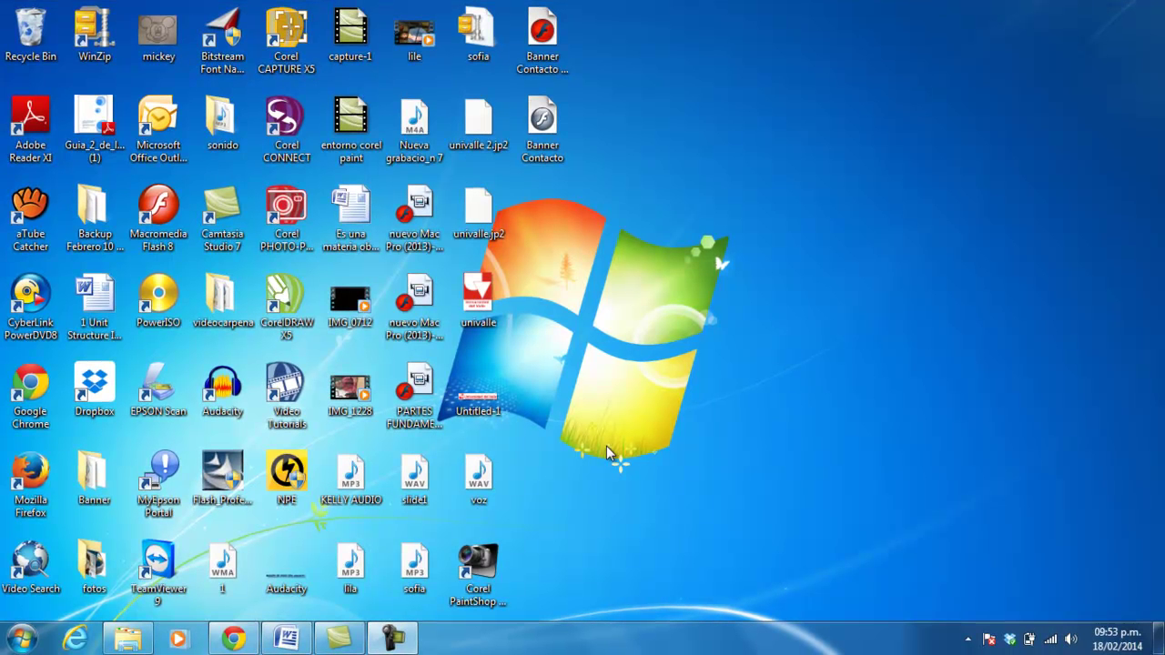
Find Corel PaintShop Photo Pro X3 among the installed programs and launch it
left_click(23, 640)
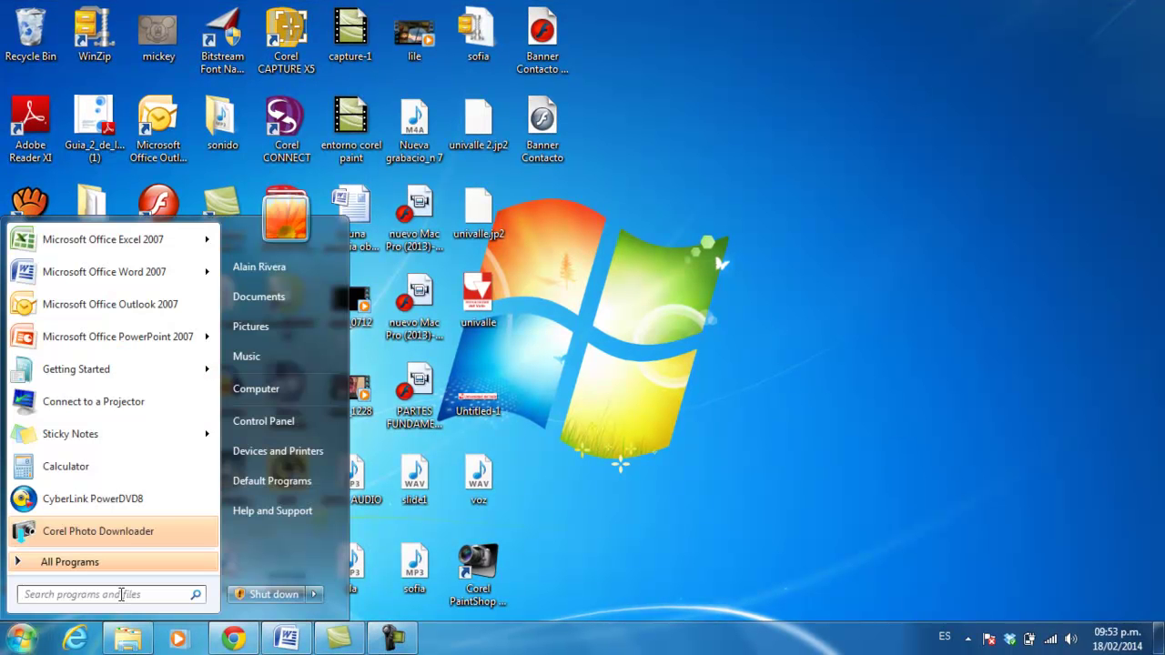
type("corel")
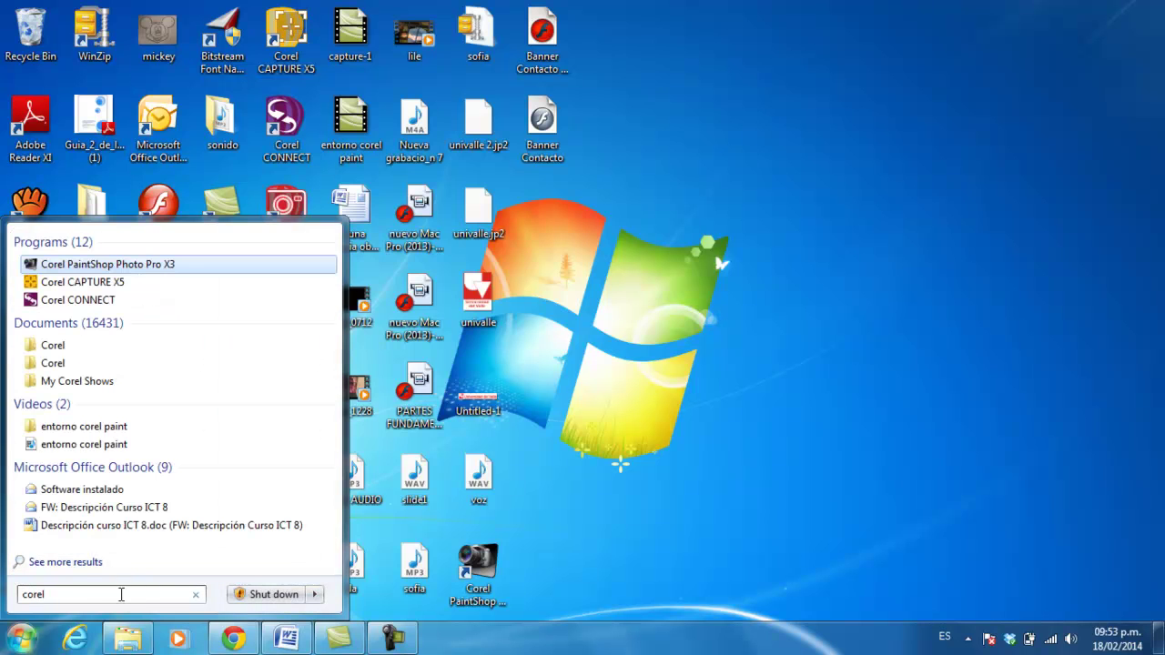
left_click(137, 266)
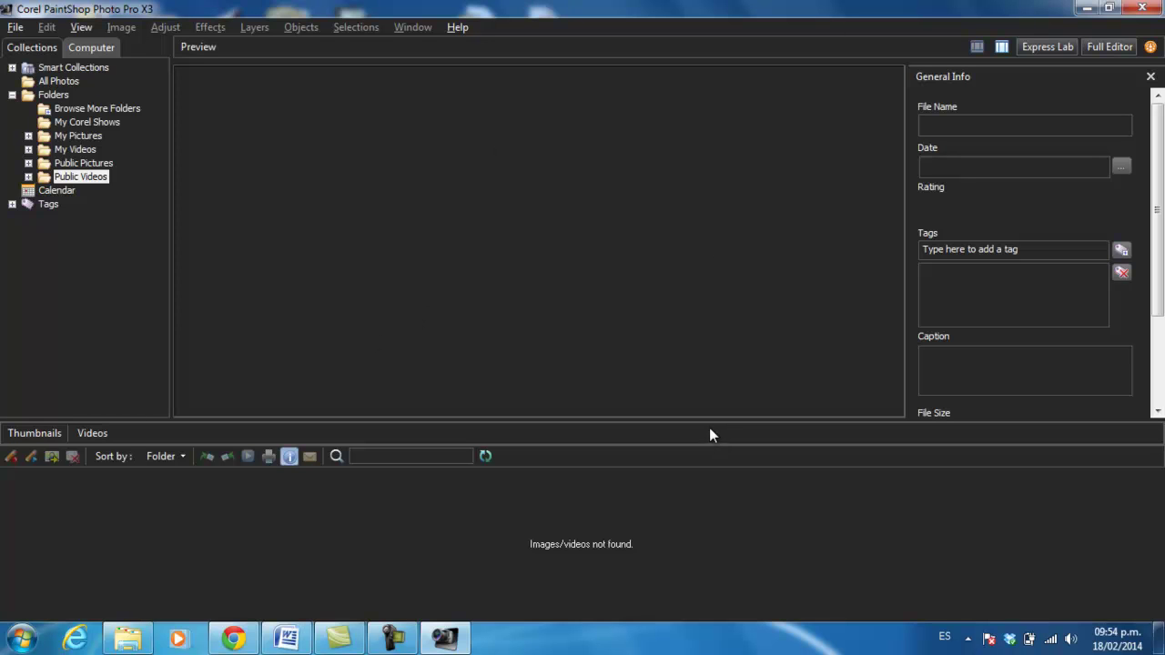
Open the cameron-diaz photo from the EDICION DE IMAGEN folder and maximize its image window
left_click(18, 27)
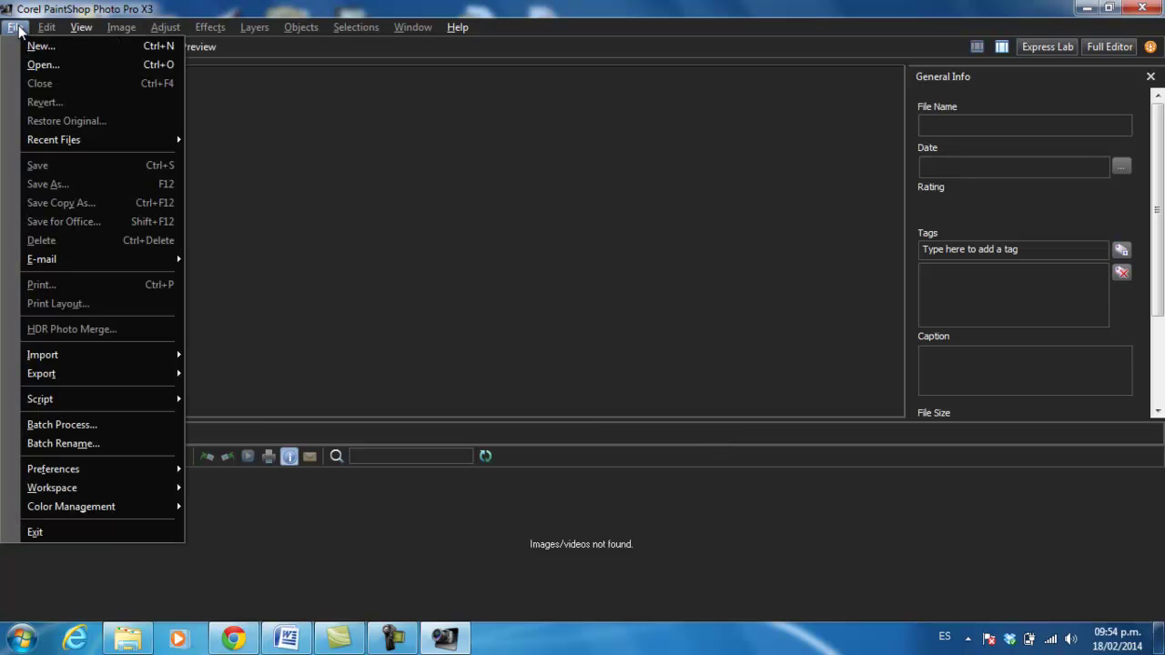
left_click(36, 65)
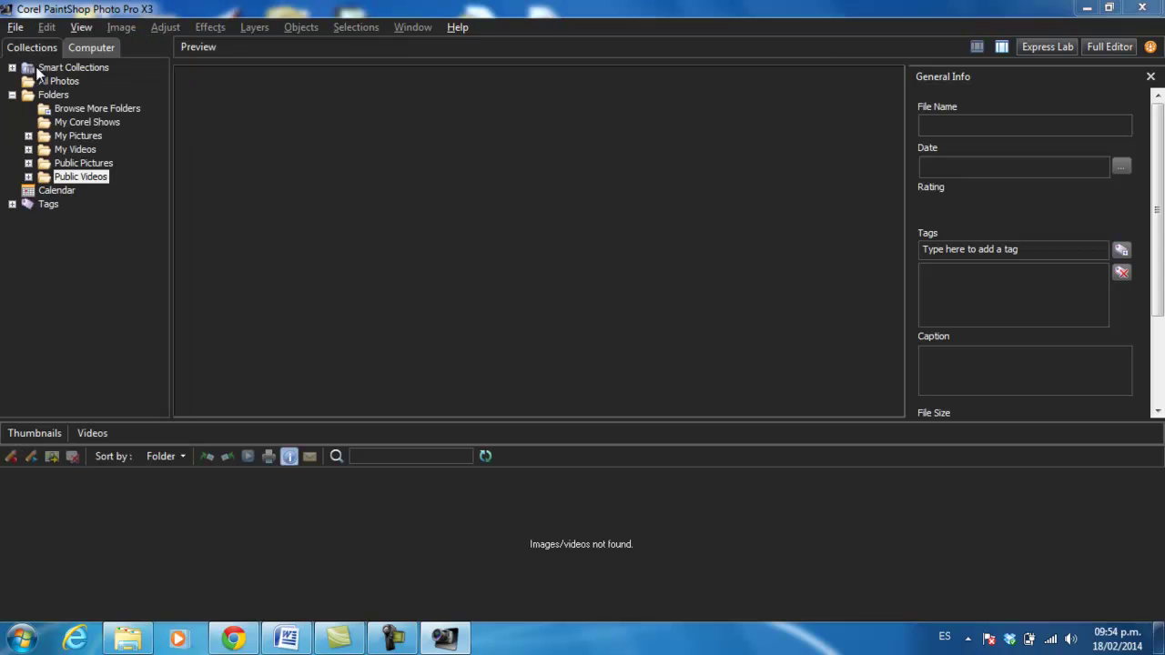
mouse_move(810, 187)
left_mouse_down()
mouse_move(811, 262)
mouse_move(811, 182)
left_mouse_up()
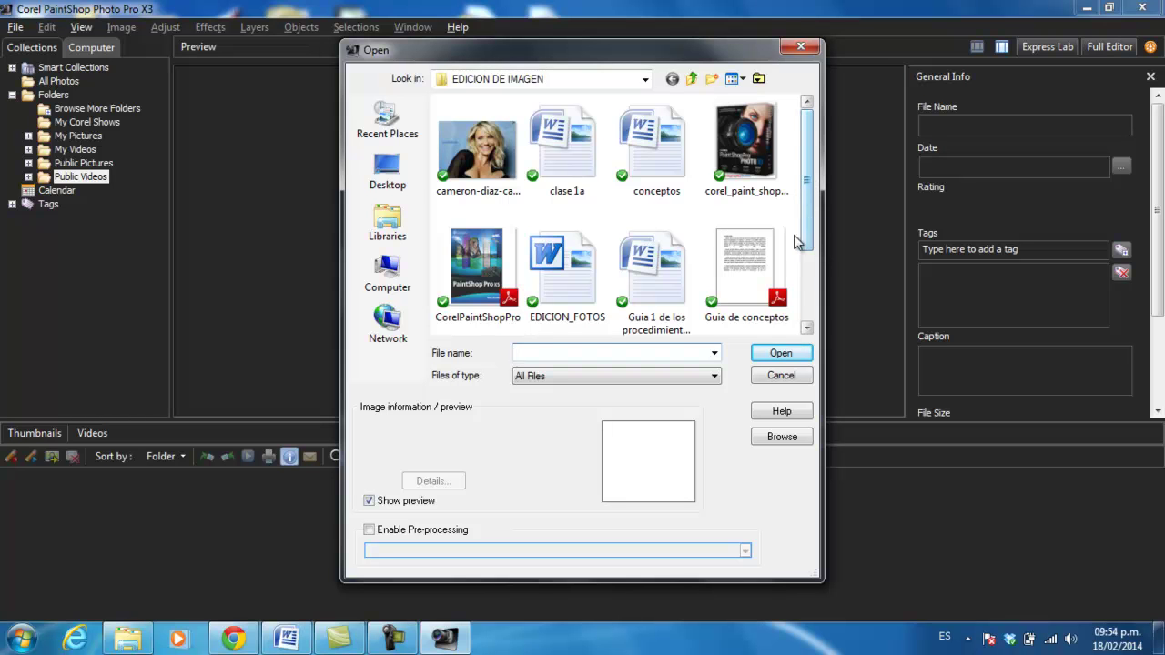
scroll(805, 211, "down", 2)
scroll(805, 212, "up", 2)
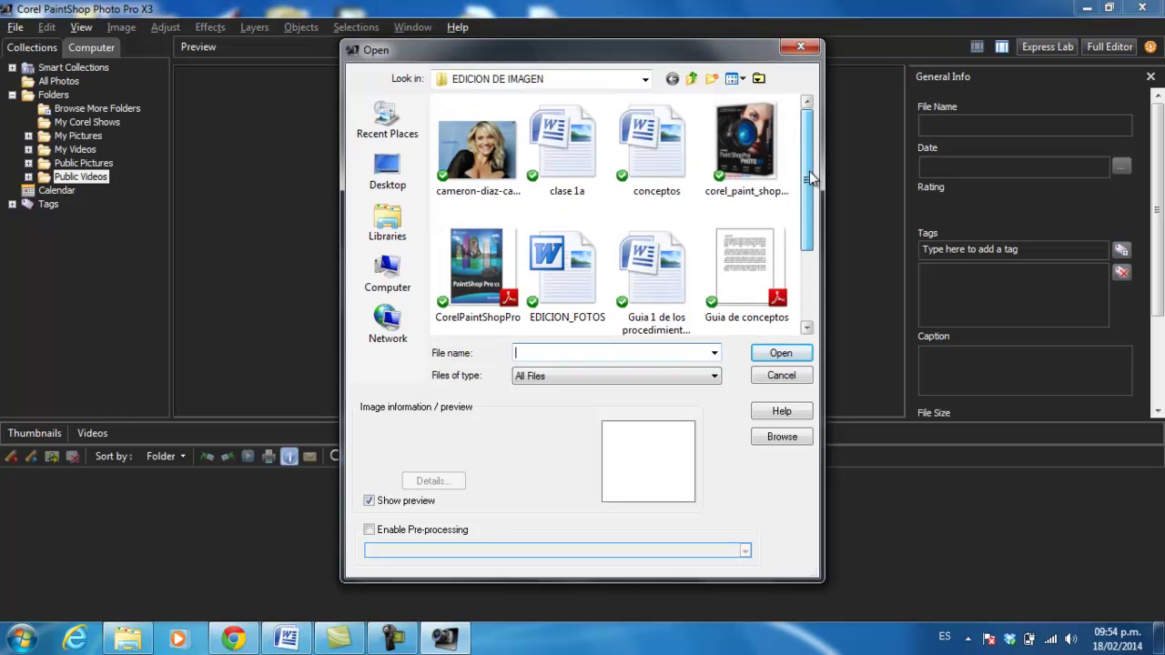
double_click(482, 148)
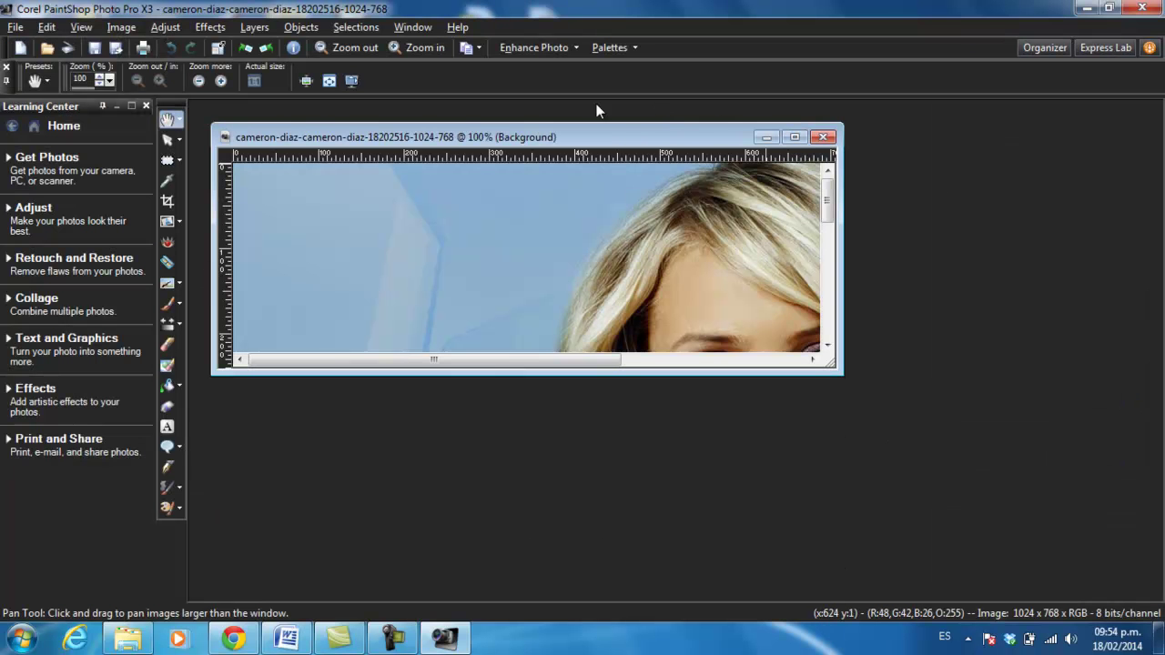
left_click(795, 136)
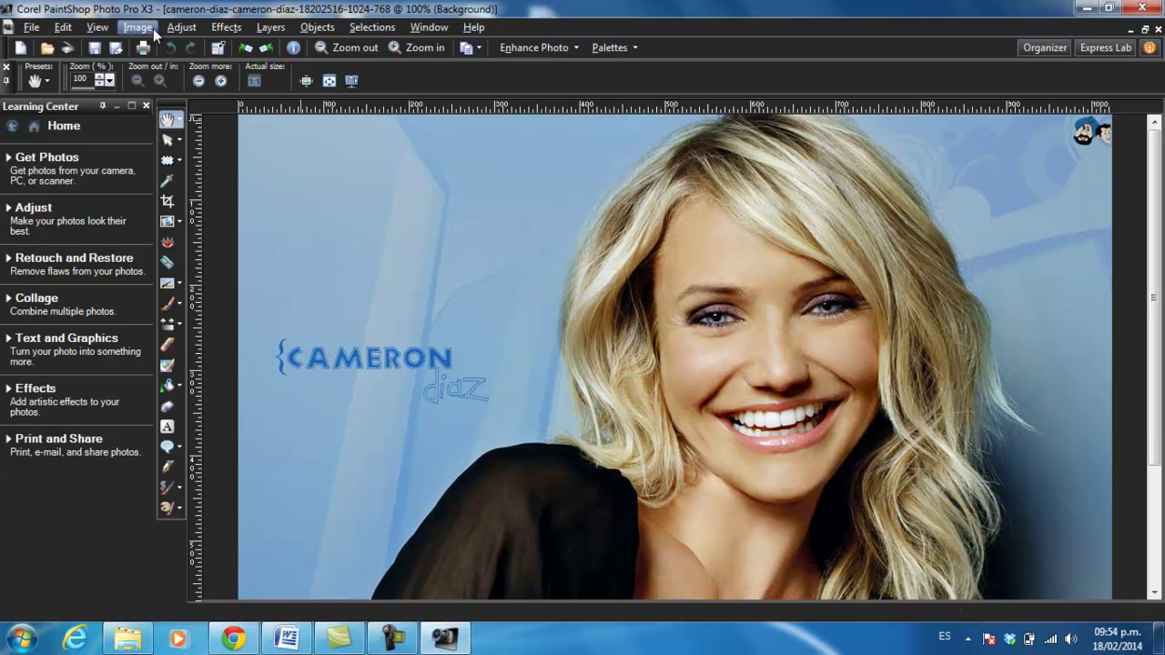
Review the main menu commands and close the Learning Center palette
left_click(31, 26)
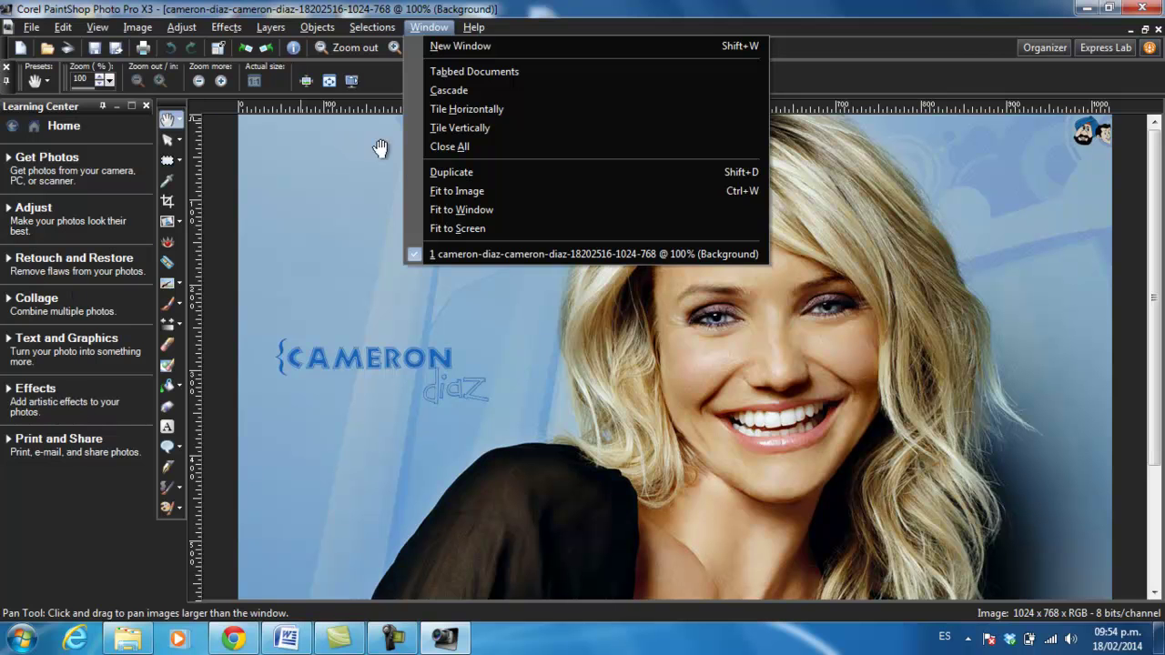
left_click(34, 115)
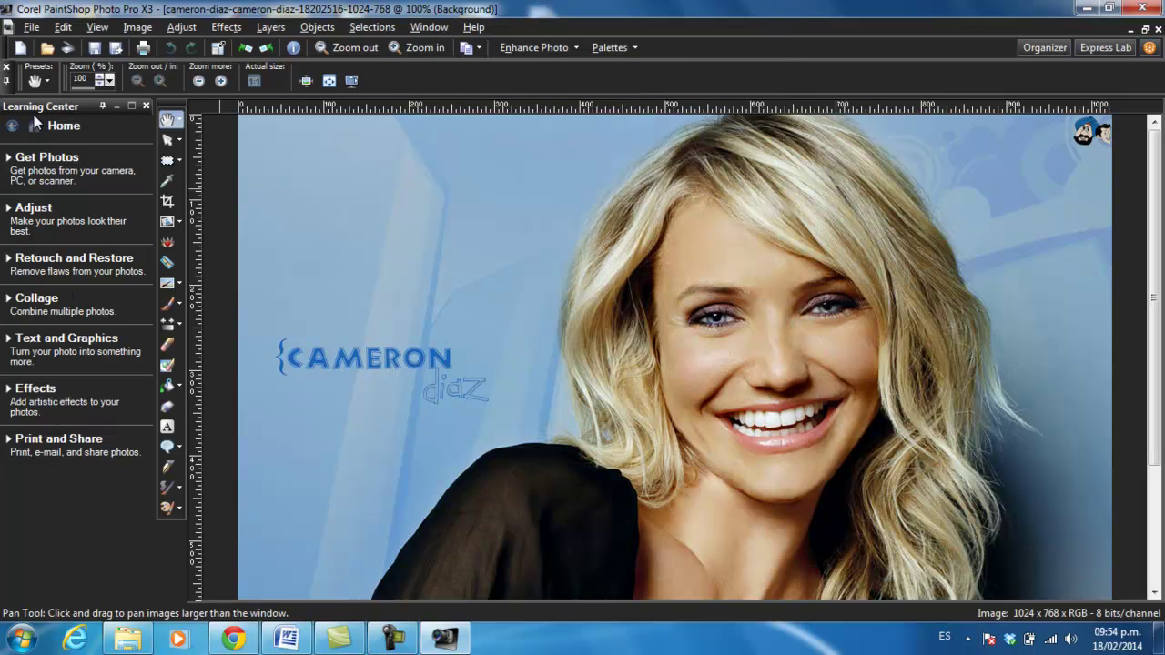
left_click(145, 106)
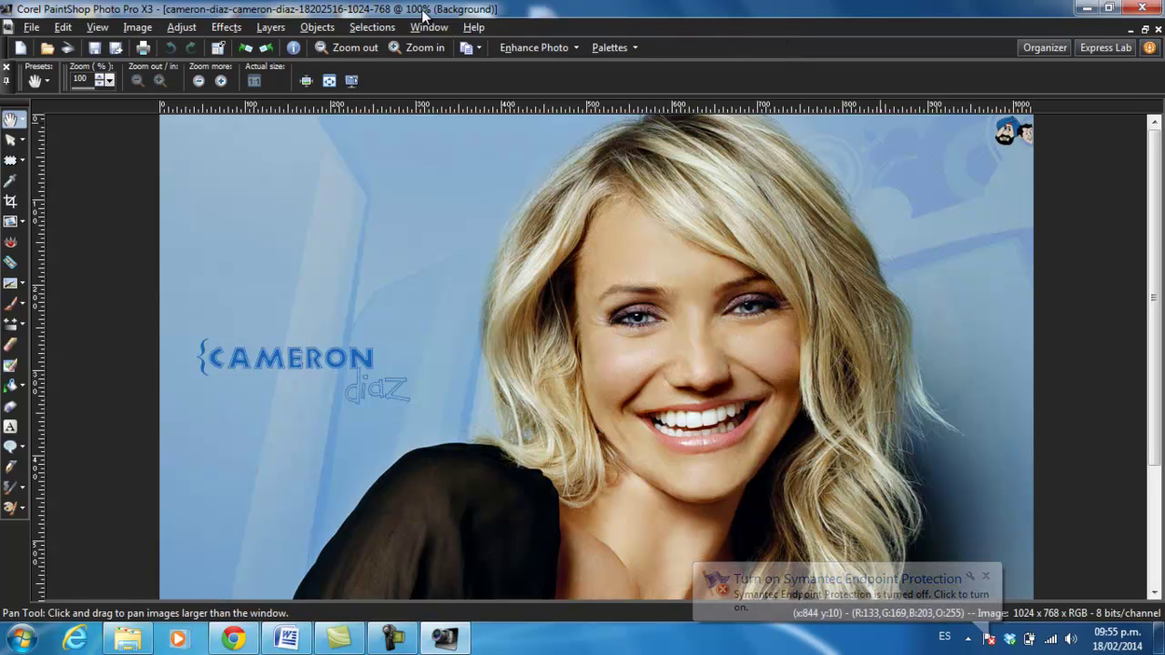
Show the Materials and Layers palettes in the workspace
right_click(774, 30)
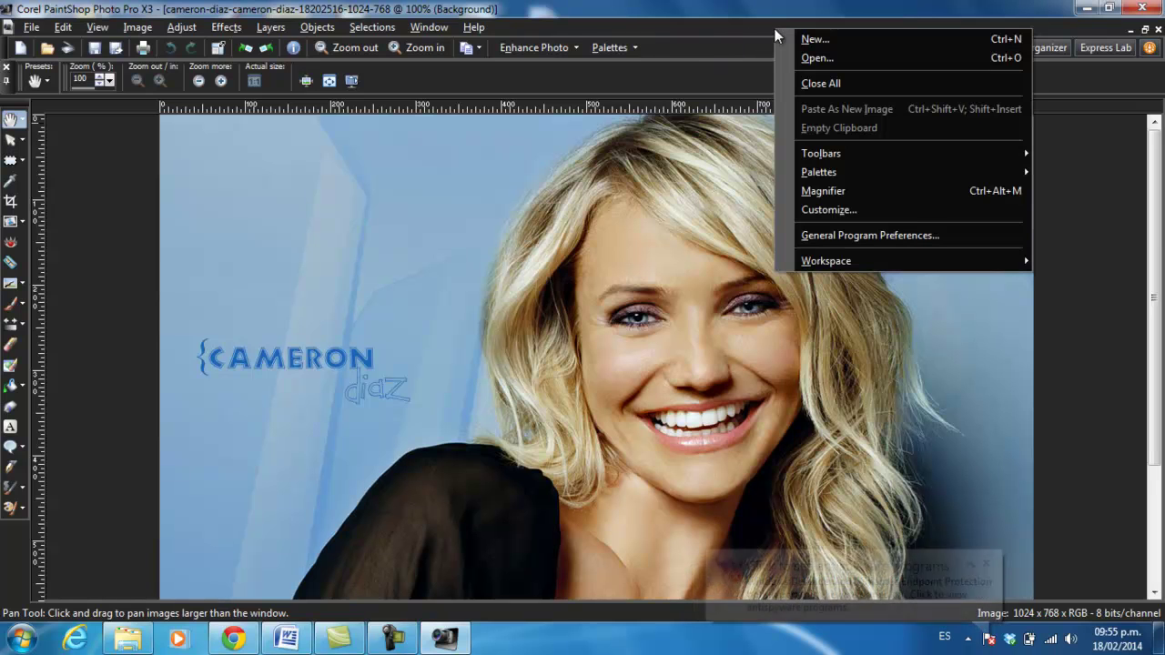
mouse_move(856, 171)
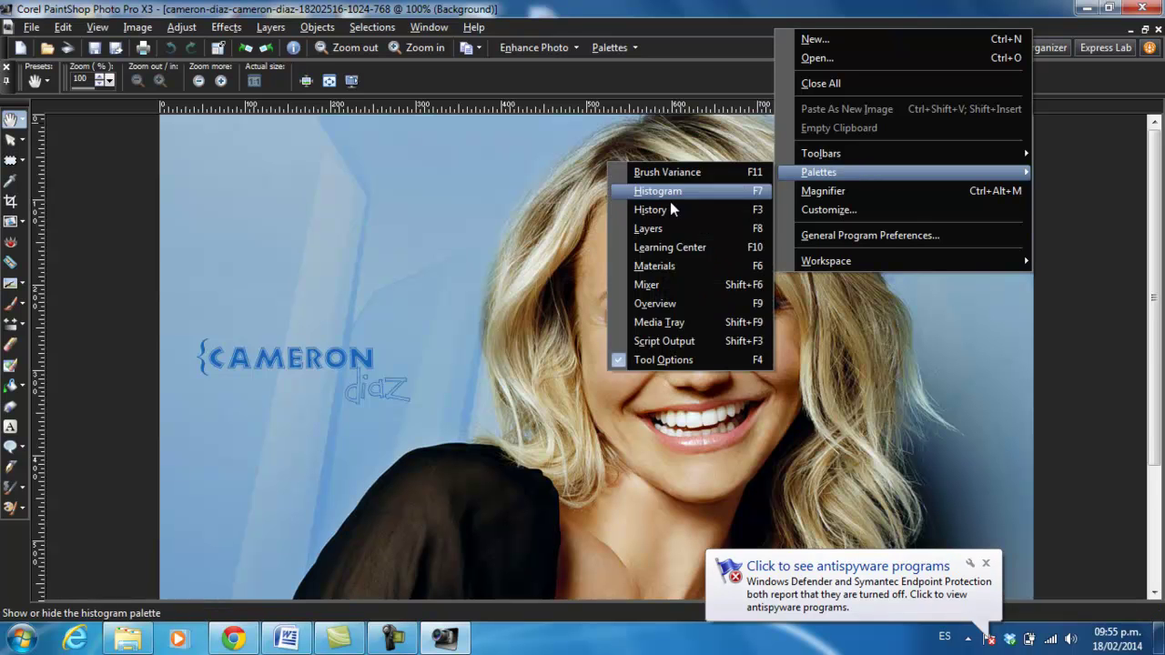
left_click(658, 268)
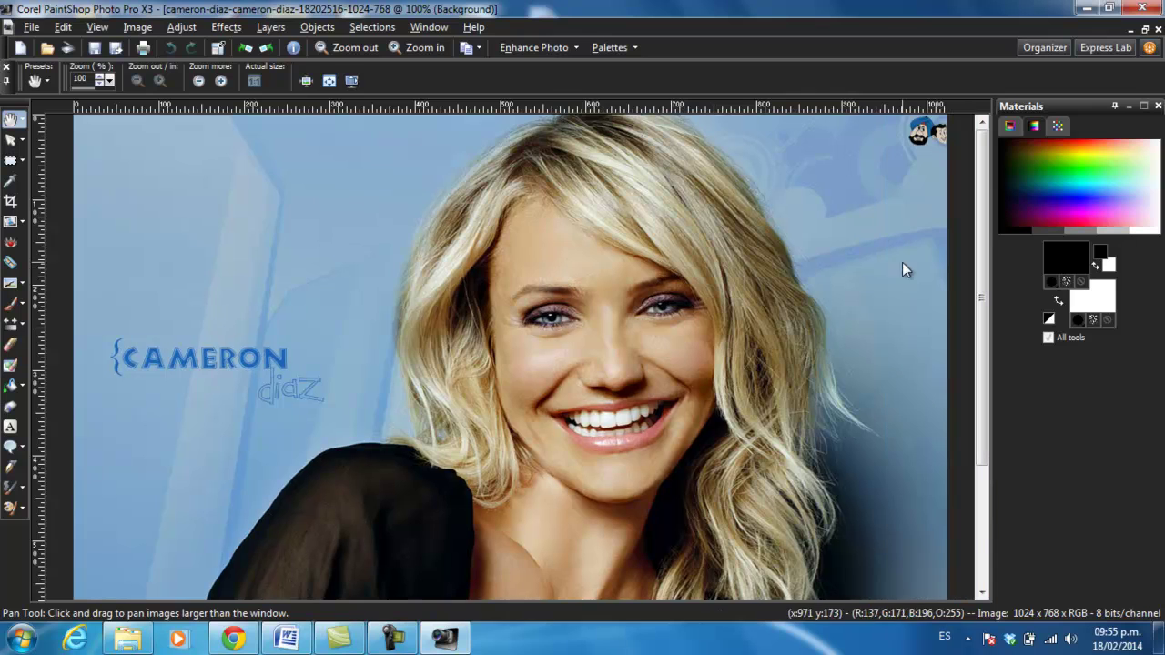
right_click(769, 26)
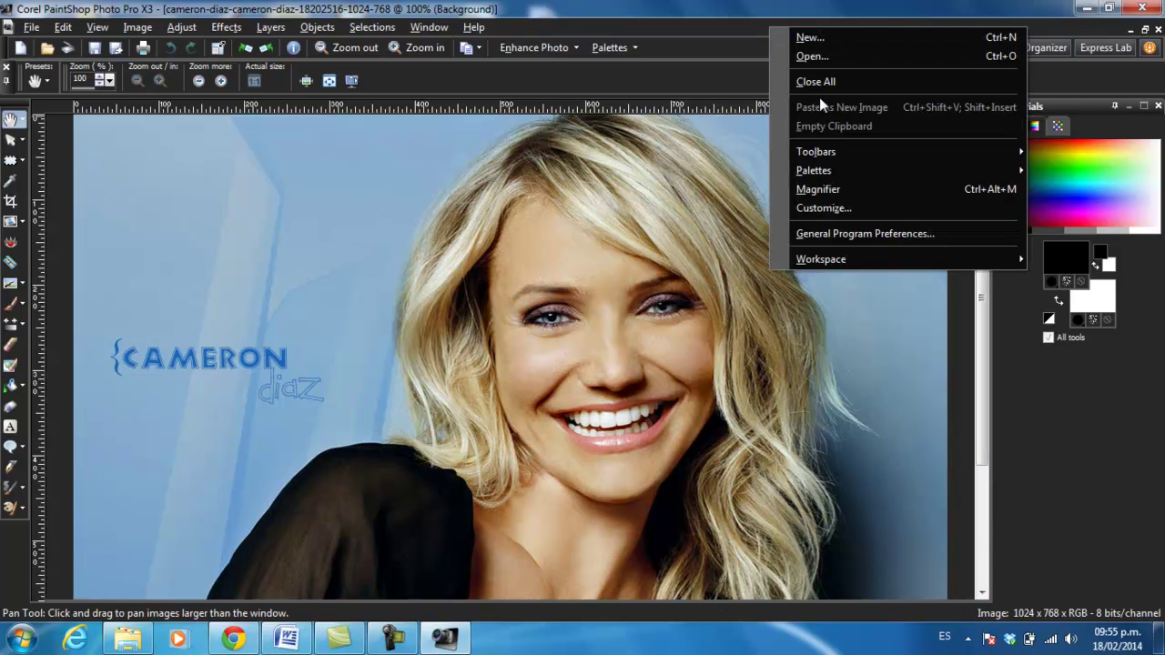
mouse_move(800, 171)
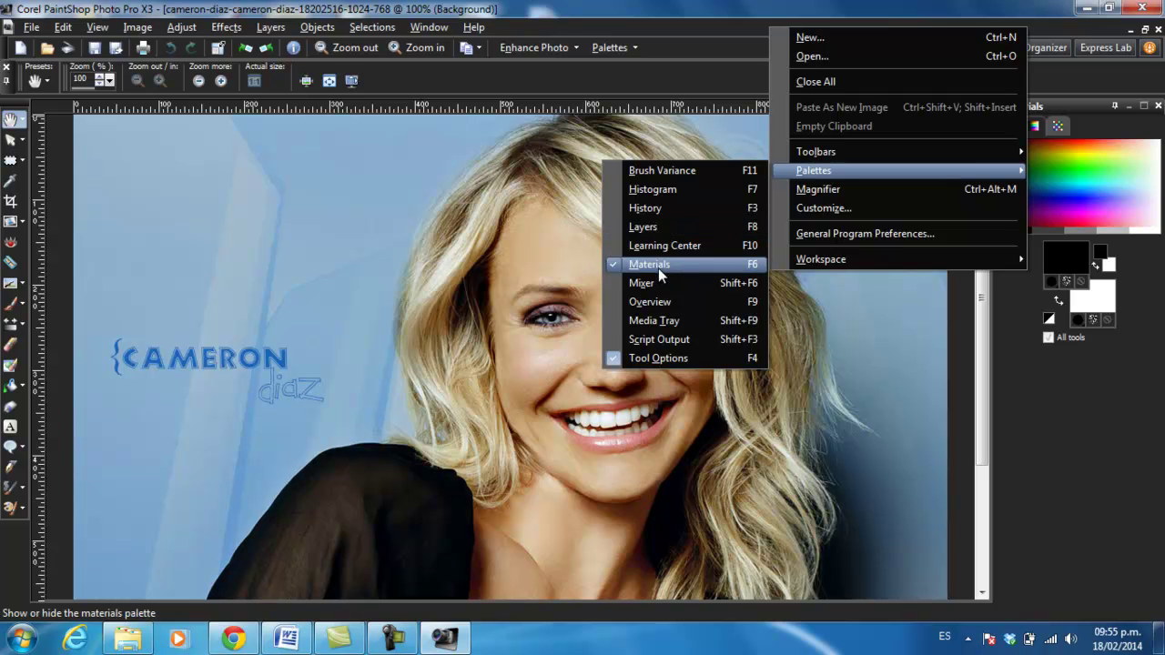
left_click(657, 227)
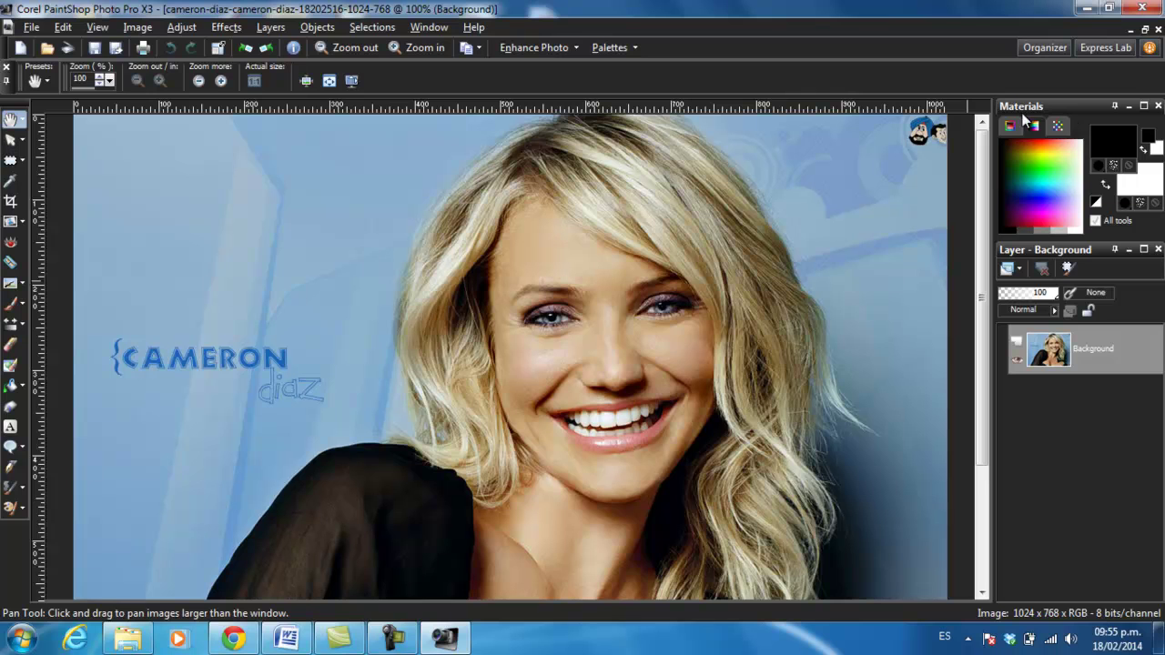
mouse_move(1100, 359)
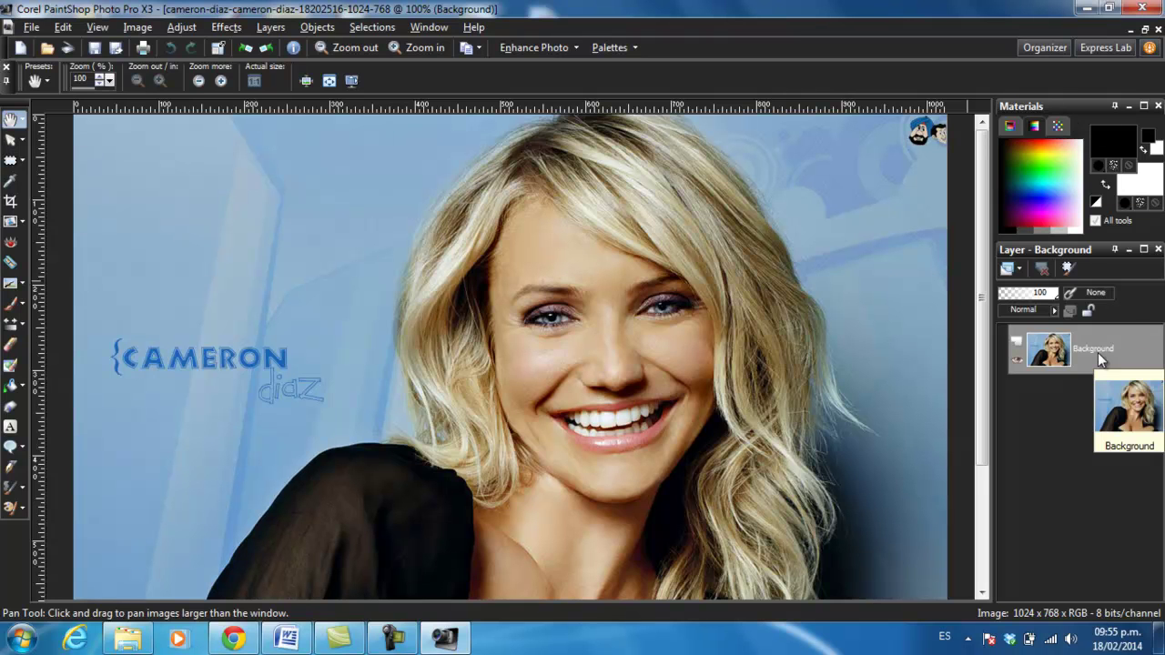
Zoom the photo out and in repeatedly to compare magnifications, finishing at 69%
left_click(362, 50)
left_click(362, 49)
left_click(412, 49)
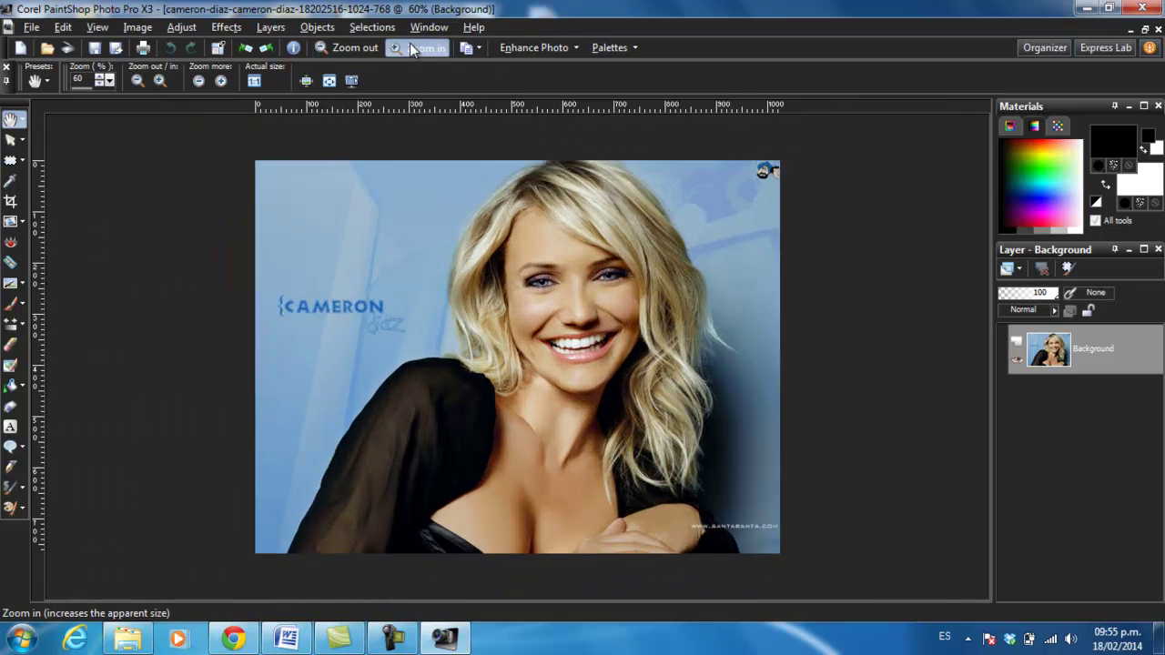
left_click(411, 50)
left_click(411, 49)
left_click(342, 47)
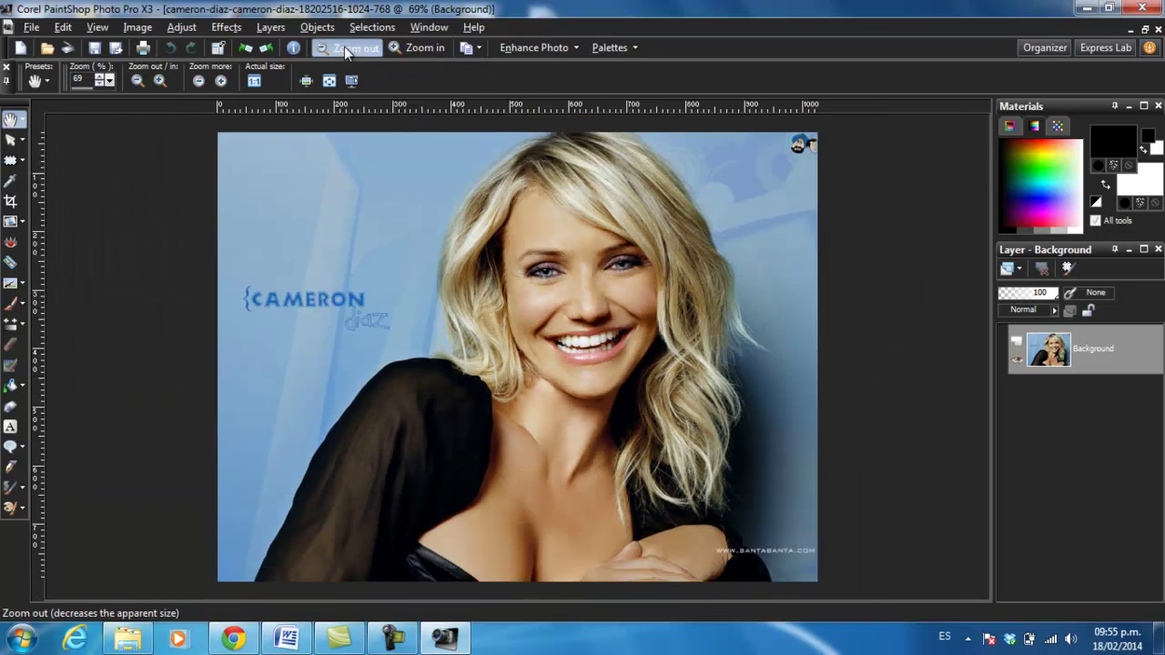
left_click(342, 47)
left_click(414, 50)
left_click(346, 47)
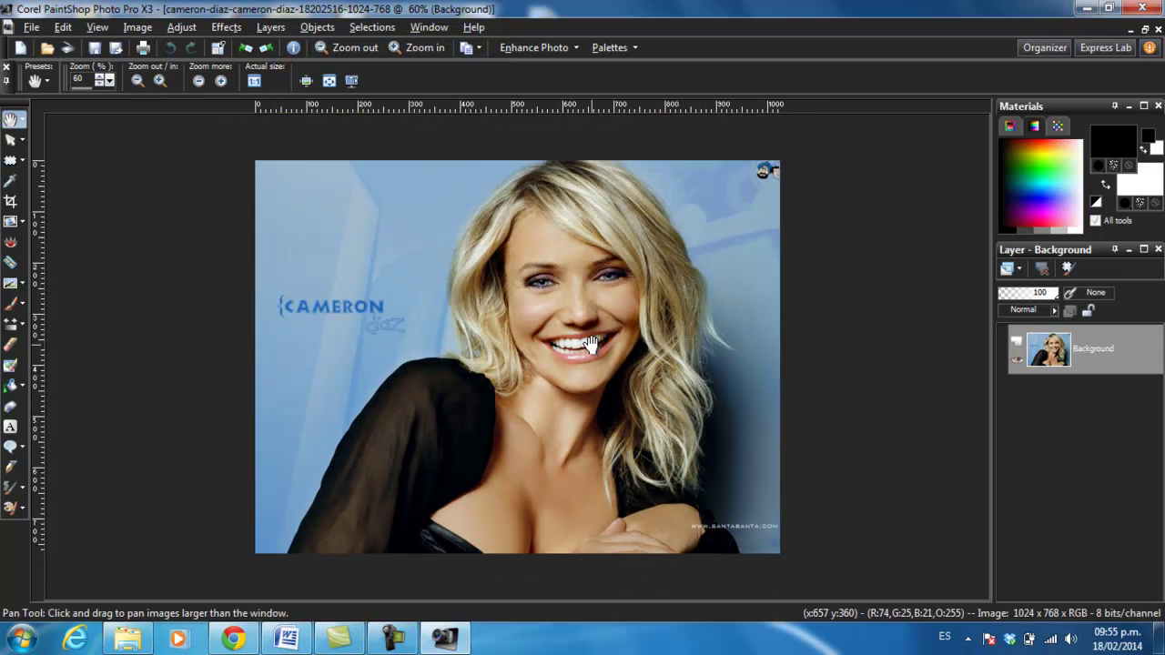
scroll(589, 344, "down", 3)
scroll(590, 344, "up", 5)
scroll(590, 344, "down", 5)
scroll(590, 344, "up", 5)
scroll(590, 344, "down", 4)
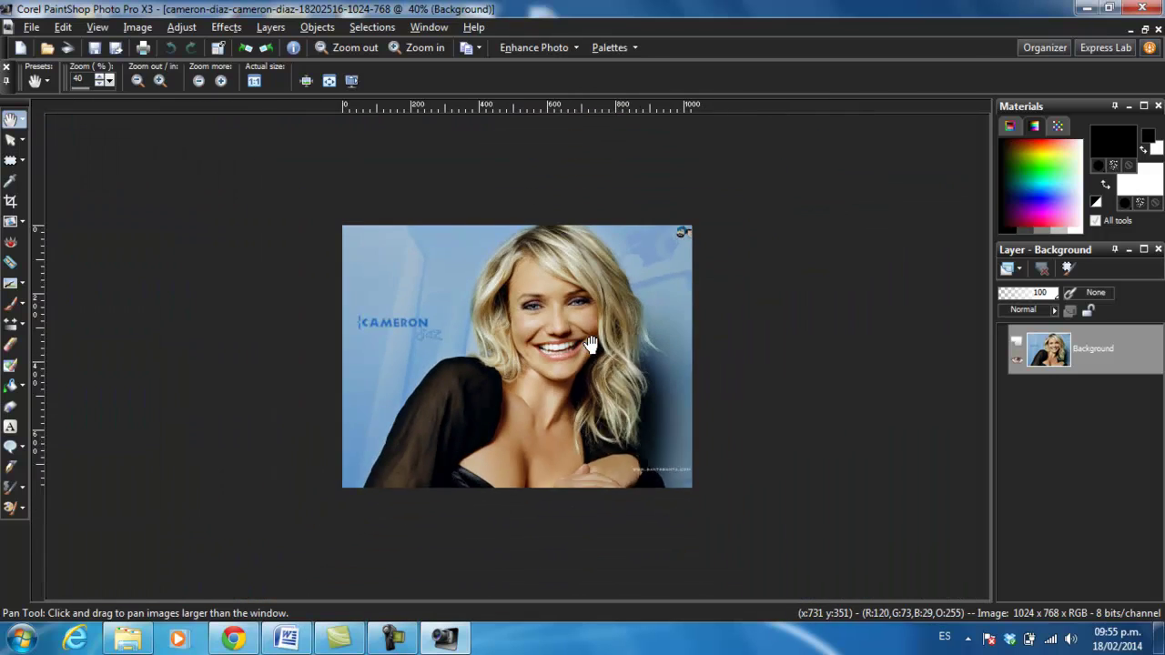
scroll(590, 344, "up", 2)
scroll(589, 343, "up", 1)
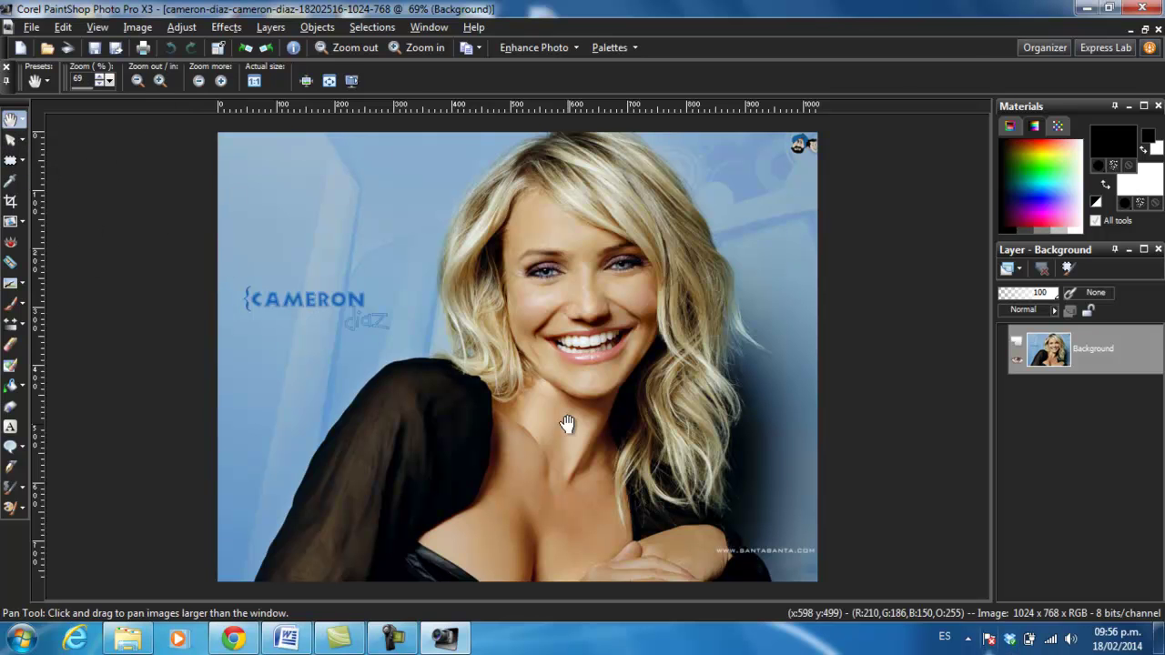
Examine the options of each editing tool in turn, from the Pick tool through Crop, Red Eye, Makeover and Scratch Remover to the Paint Brush
left_click(11, 139)
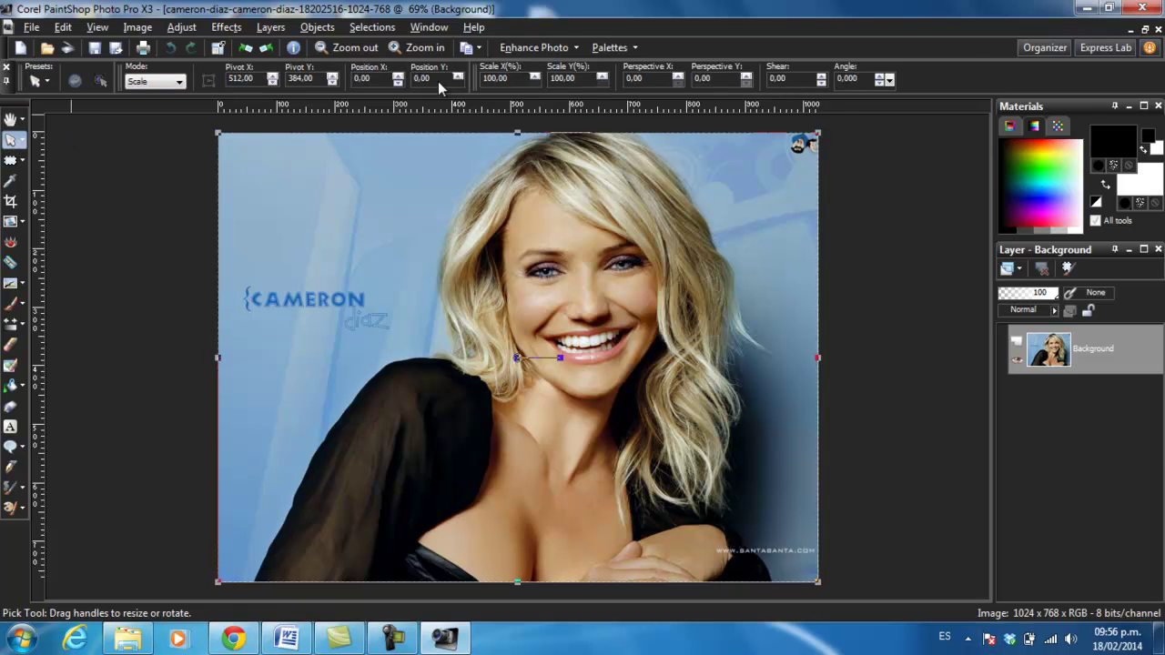
left_click(9, 162)
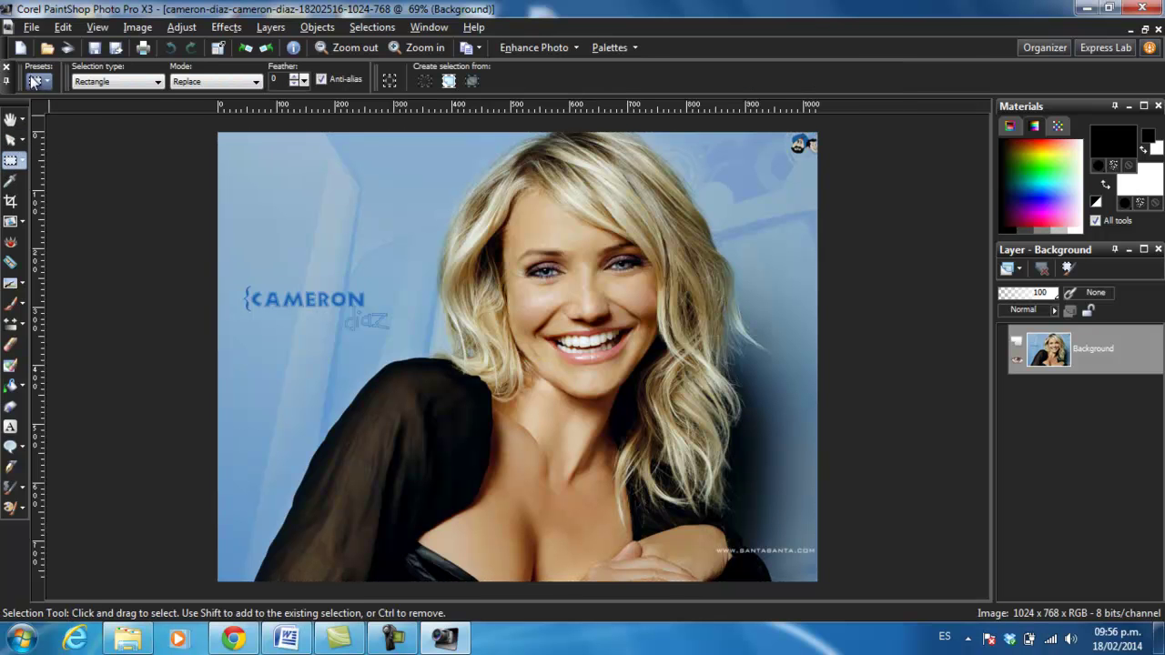
left_click(11, 180)
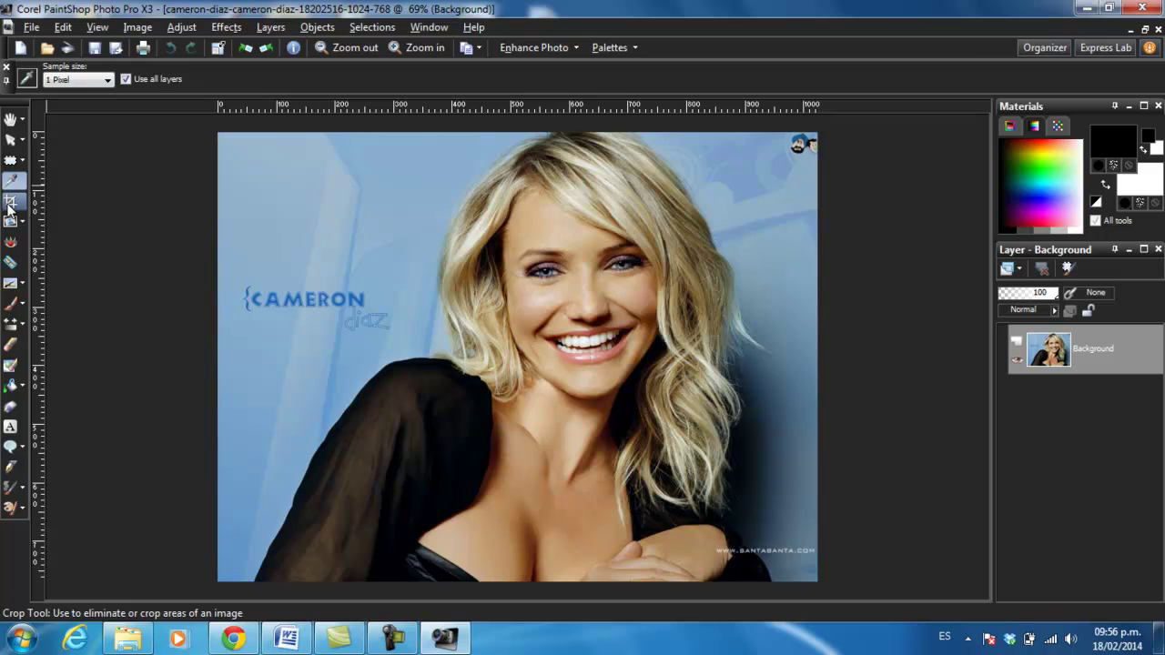
left_click(11, 200)
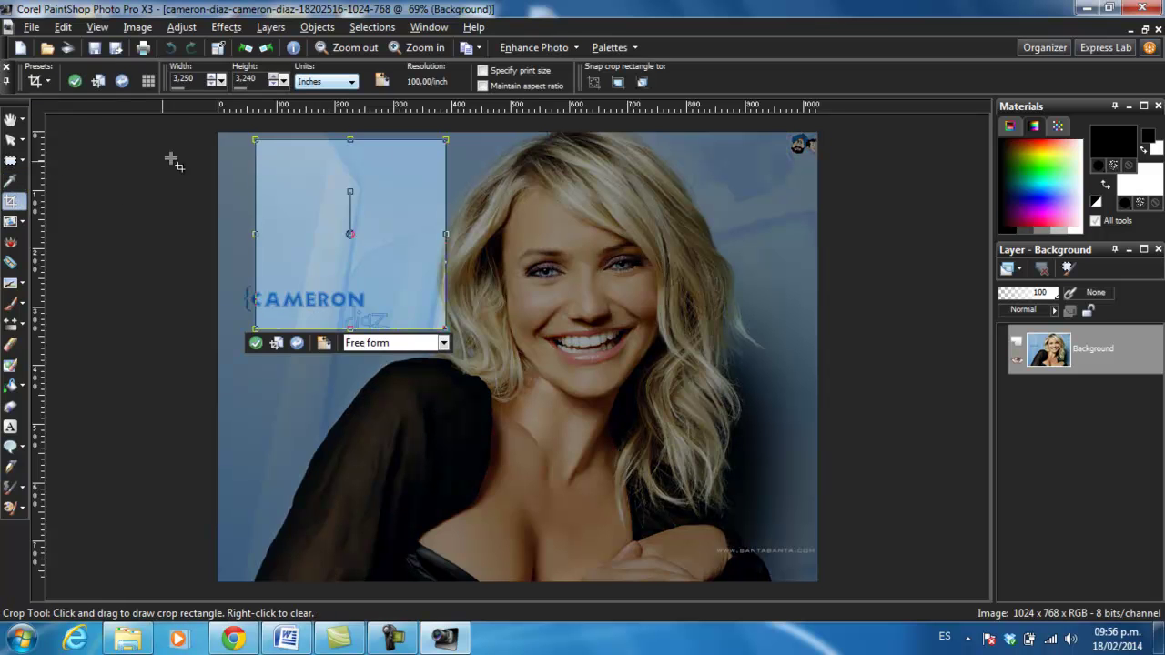
left_click(10, 221)
left_click(11, 242)
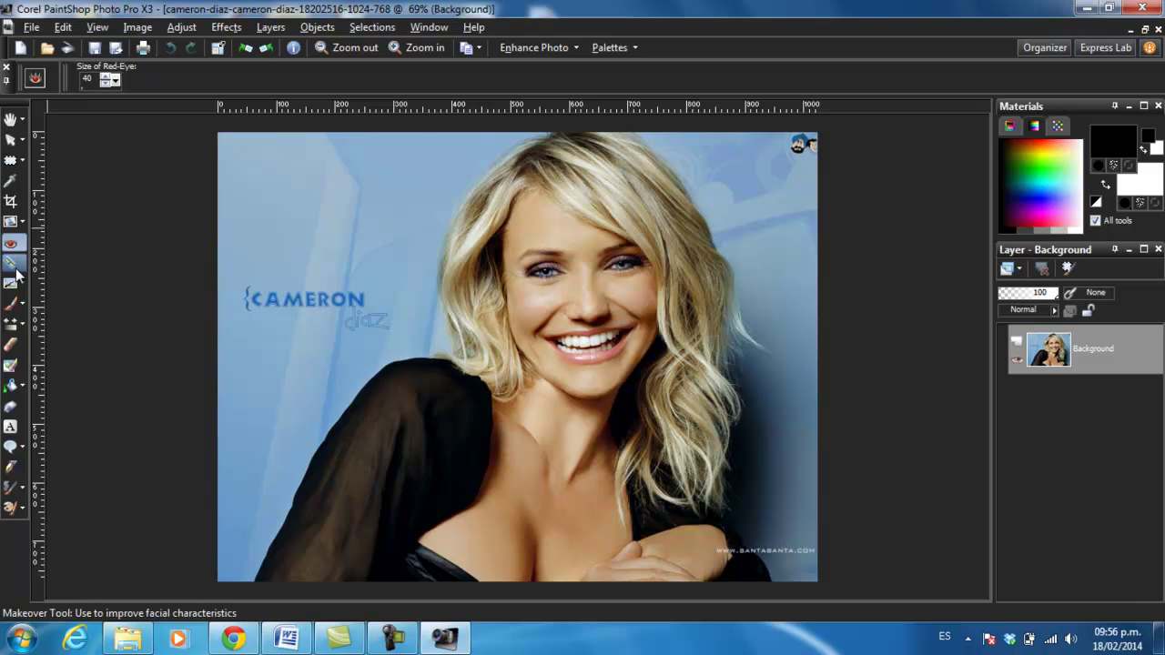
left_click(14, 266)
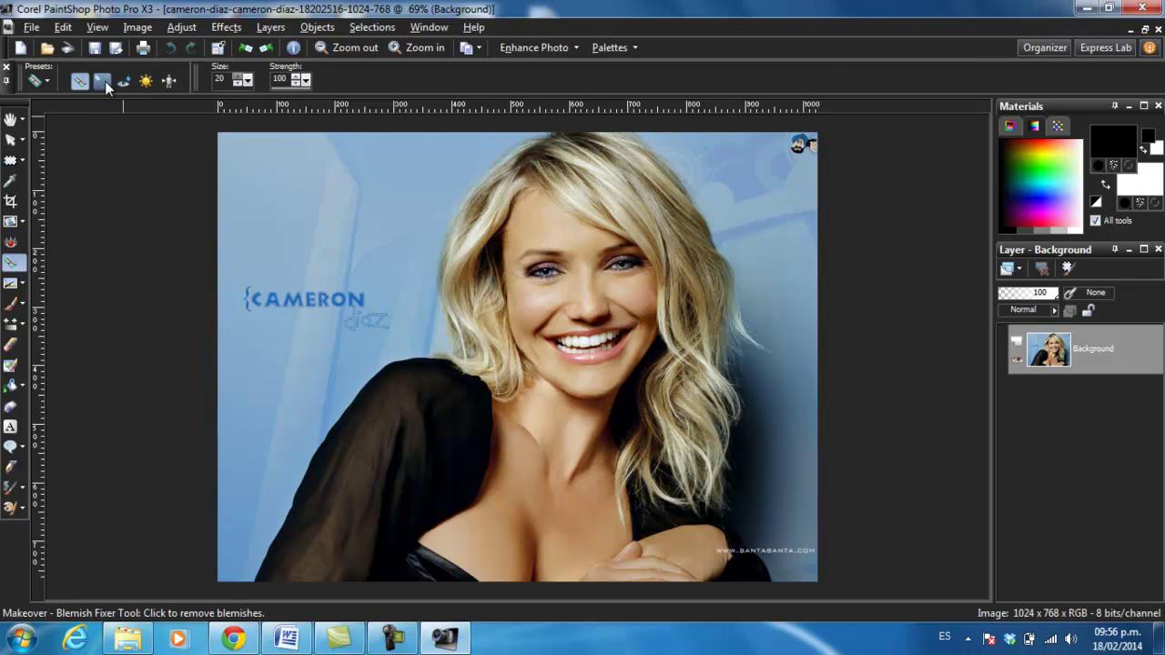
left_click(11, 283)
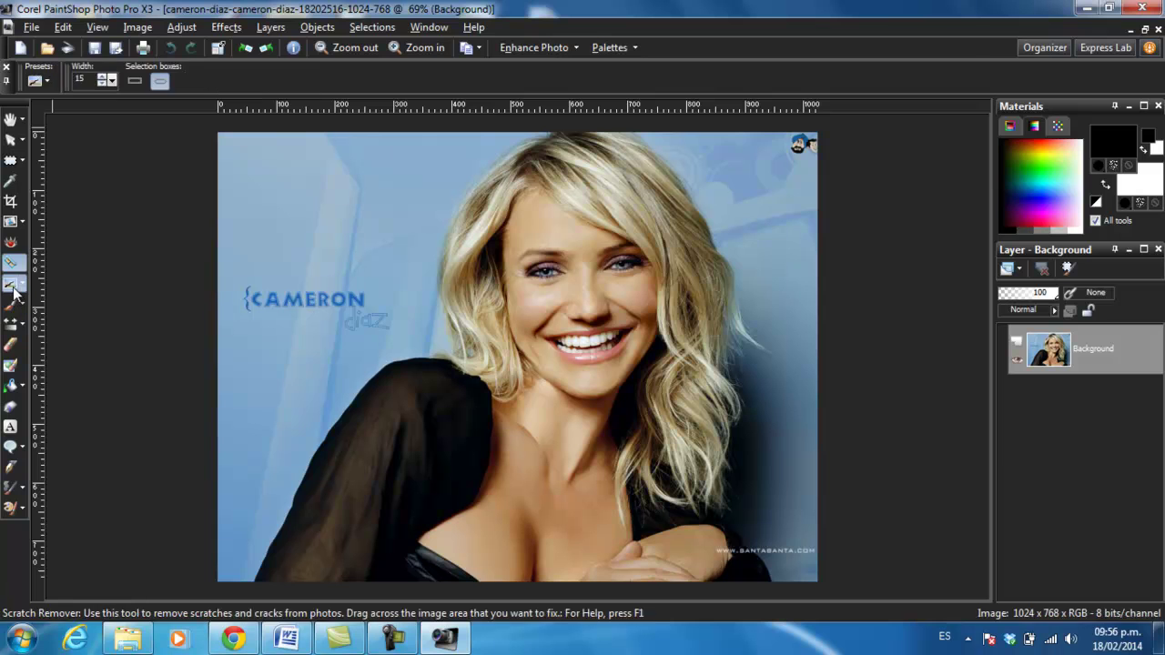
left_click(13, 308)
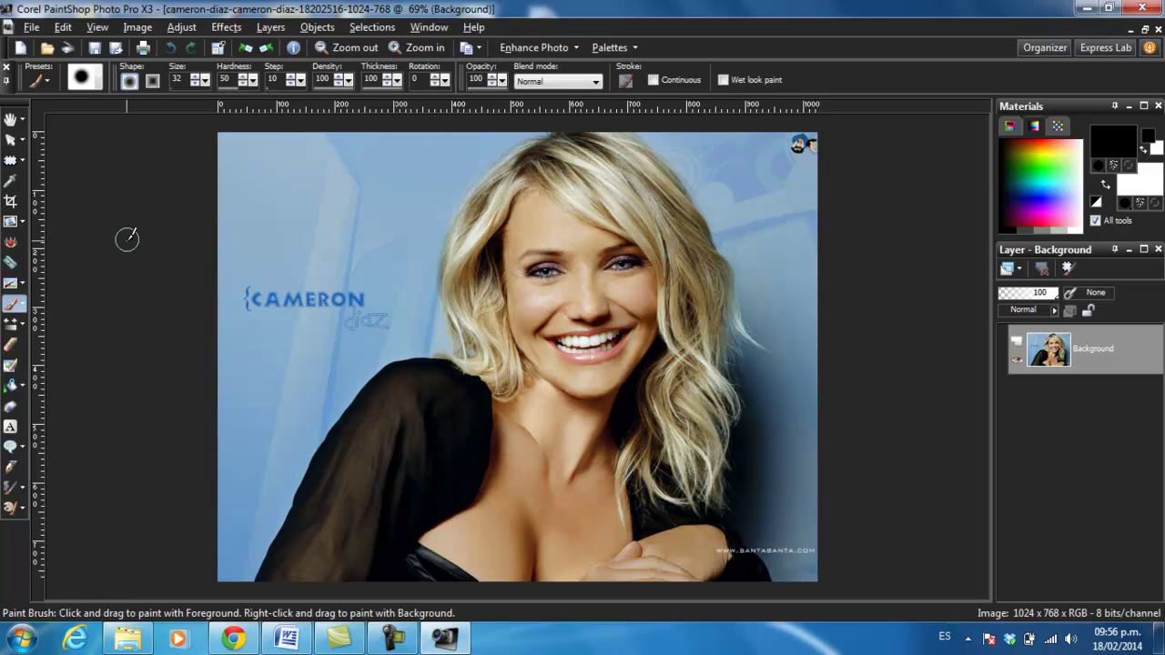
Show the tools grouped with Pan and make Pan the active tool
left_click(14, 122)
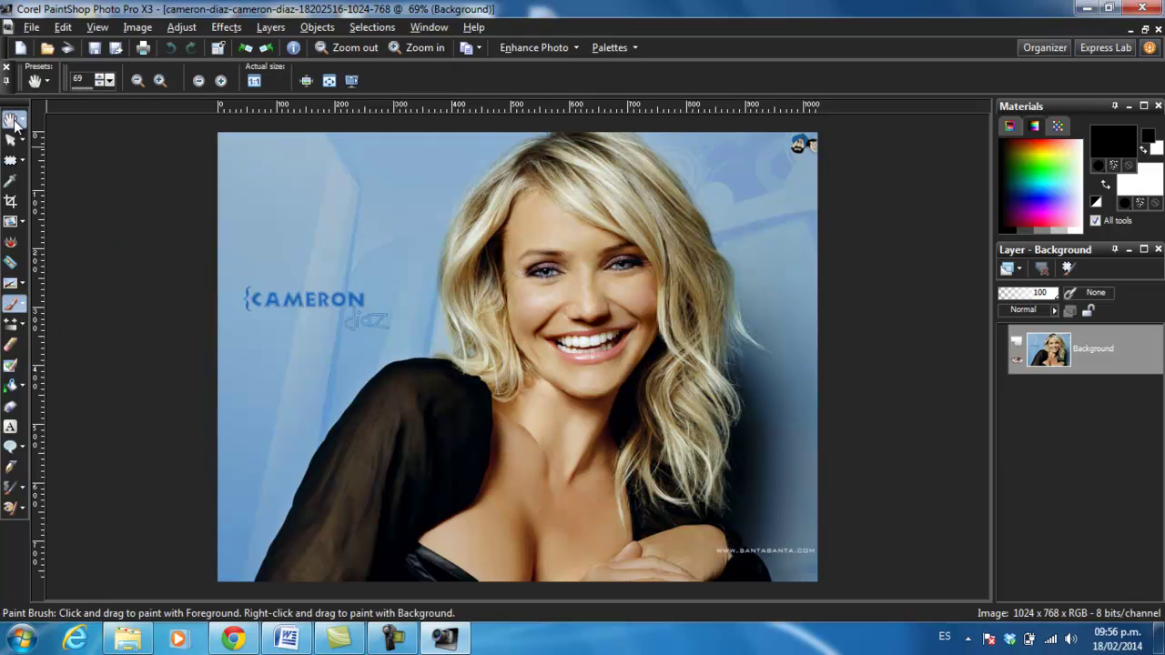
left_click(26, 122)
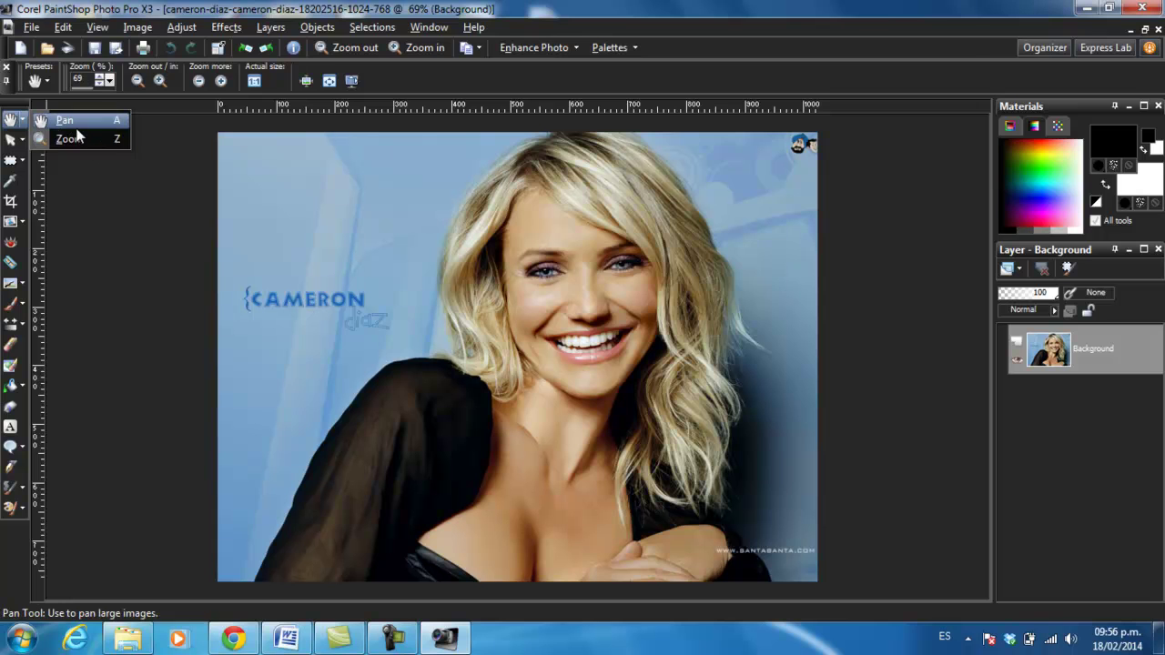
left_click(58, 130)
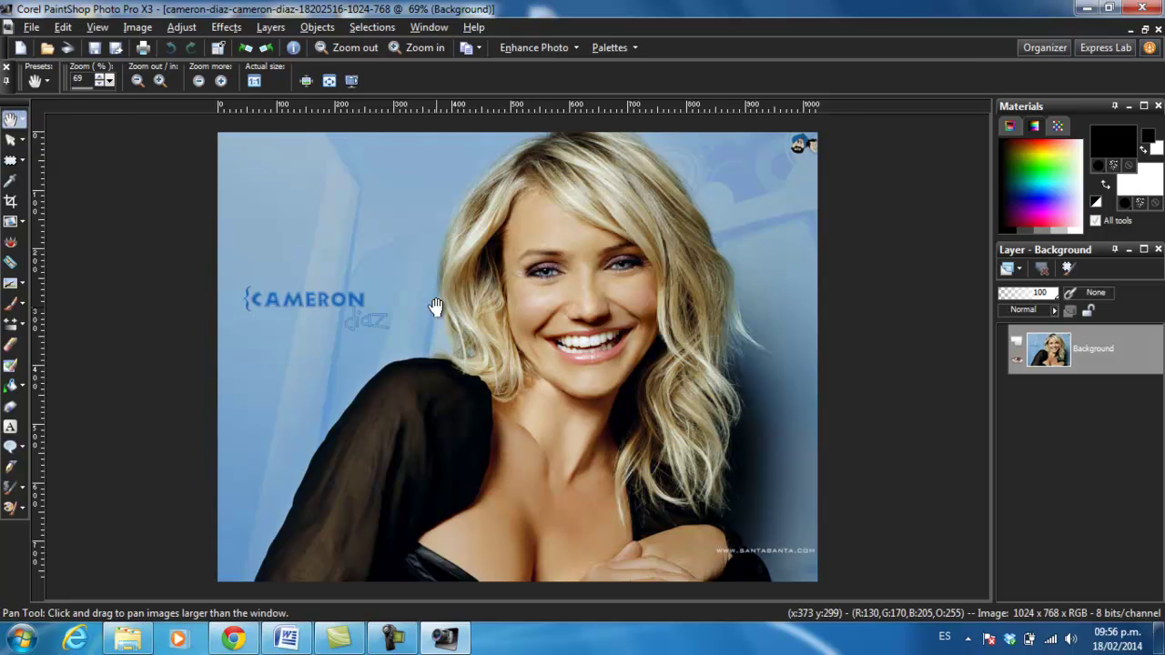
Zoom the photo out and in with the Pan and Zoom tools, finishing at 60% with Pan active
scroll(583, 310, "down", 3)
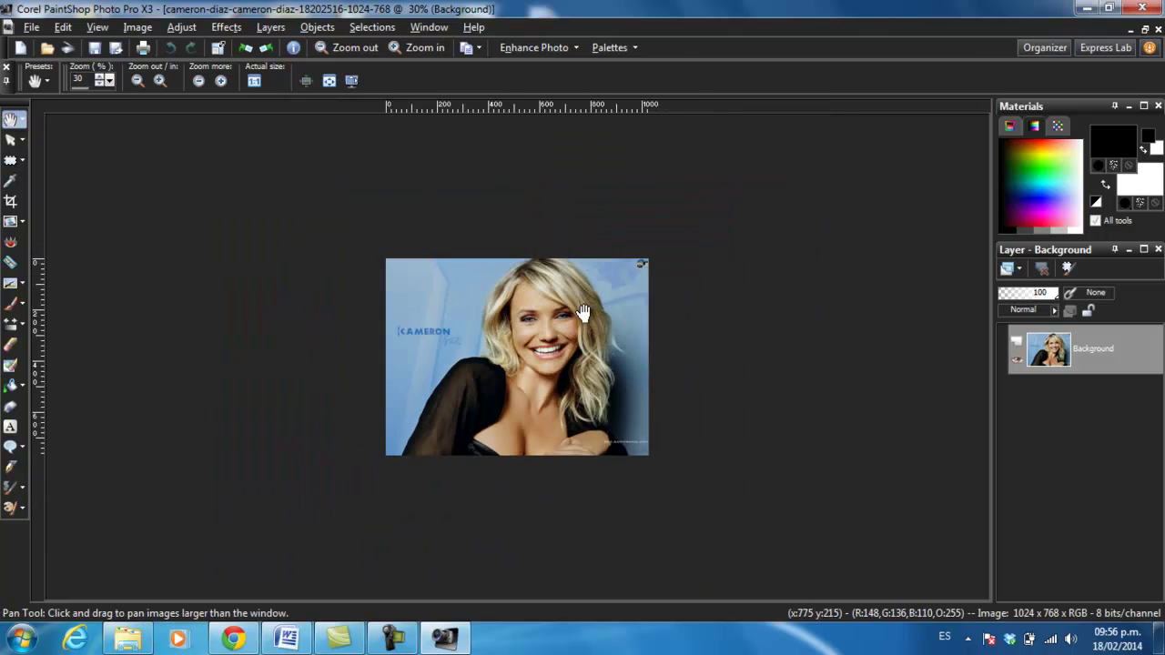
scroll(583, 313, "up", 1)
left_click(18, 119)
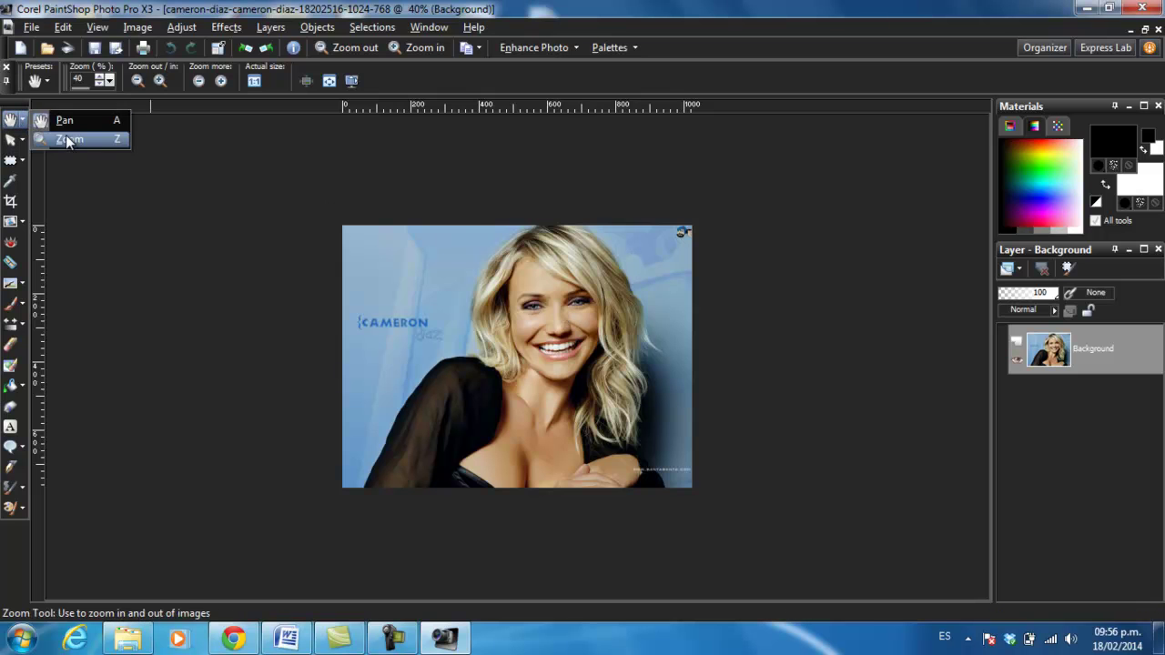
left_click(77, 142)
scroll(527, 321, "down", 3)
scroll(526, 318, "up", 5)
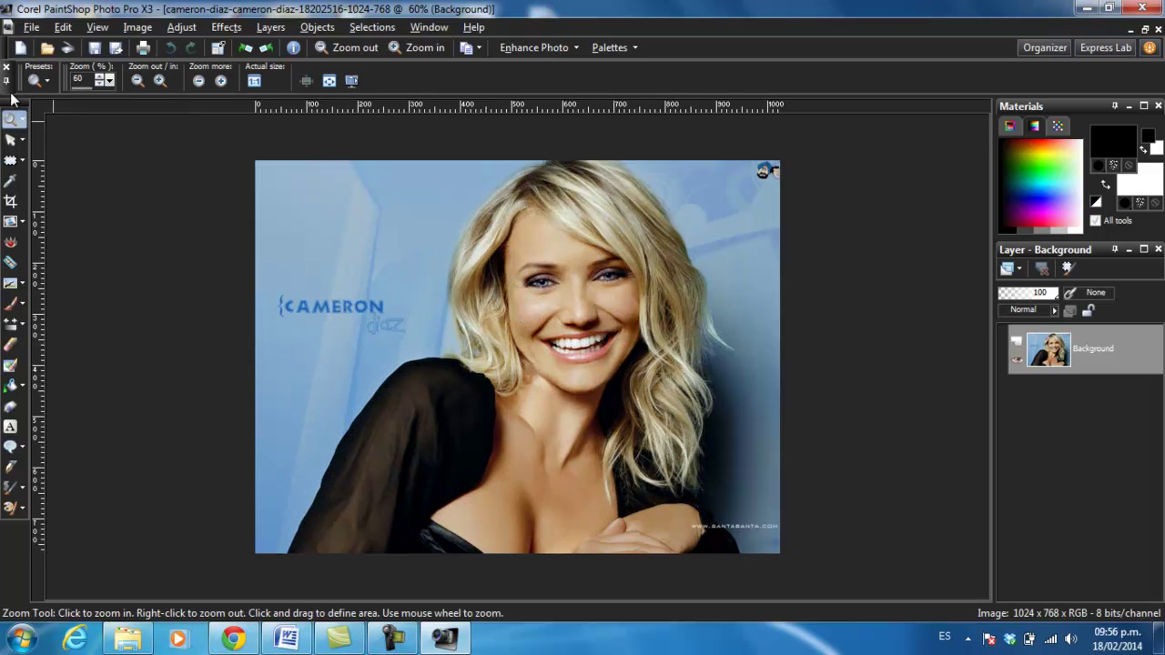
left_click(22, 121)
left_click(73, 119)
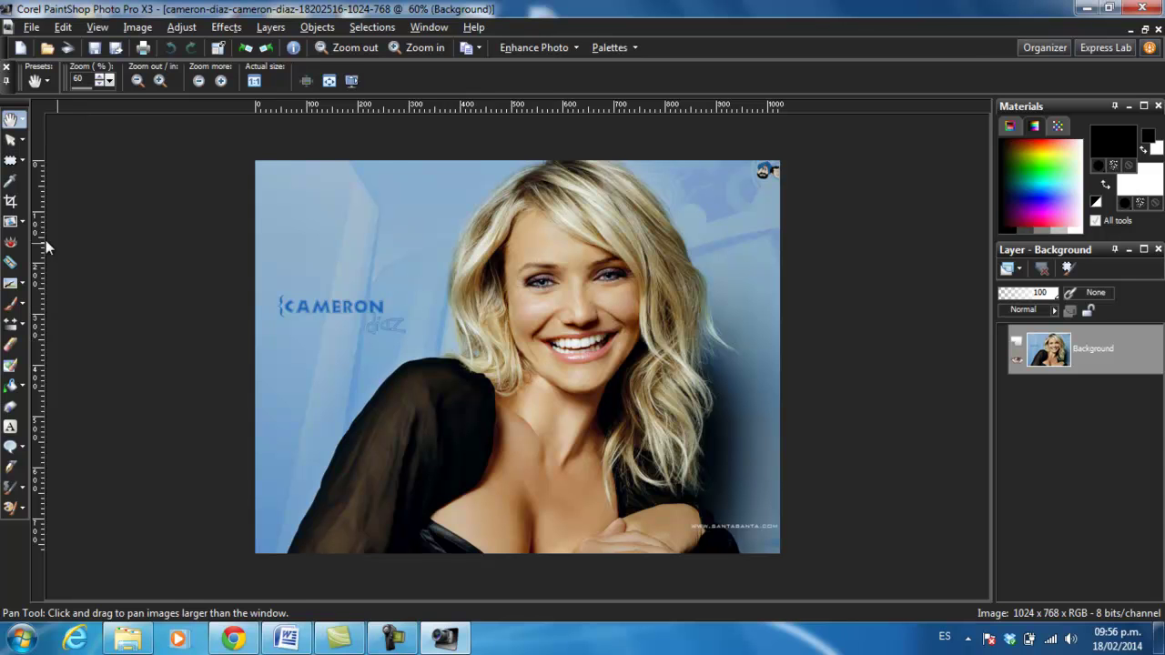
Shift the photo across the canvas with the Pick tool and bring it back over the canvas area
left_click(22, 140)
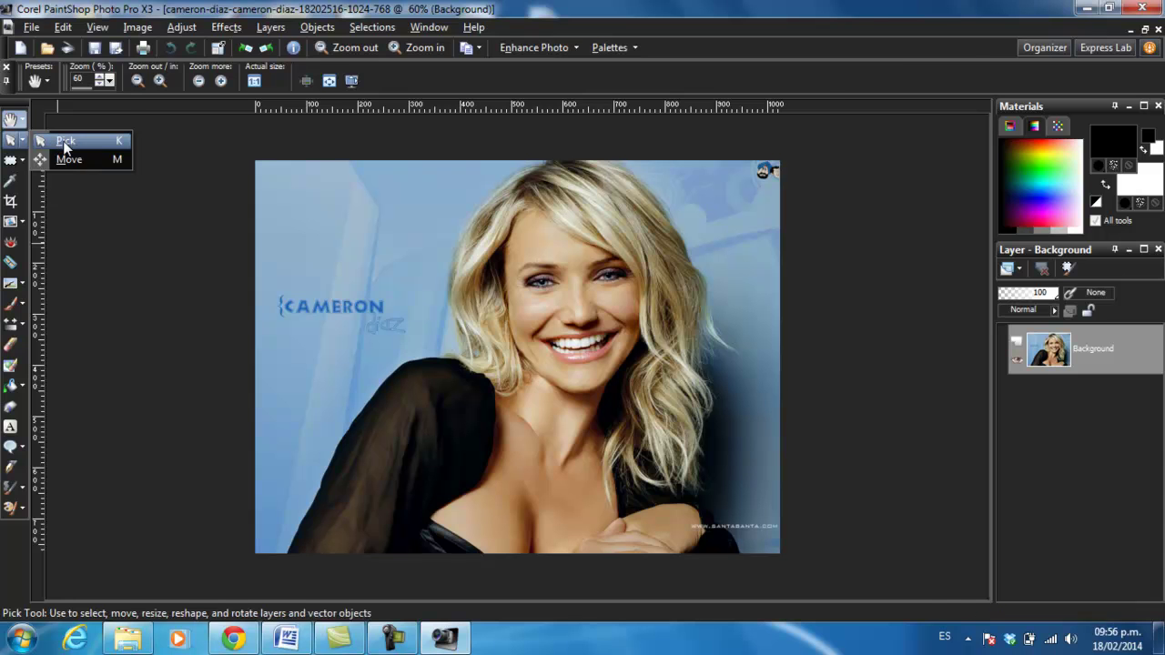
left_click(65, 145)
left_click_drag(530, 265, 646, 287)
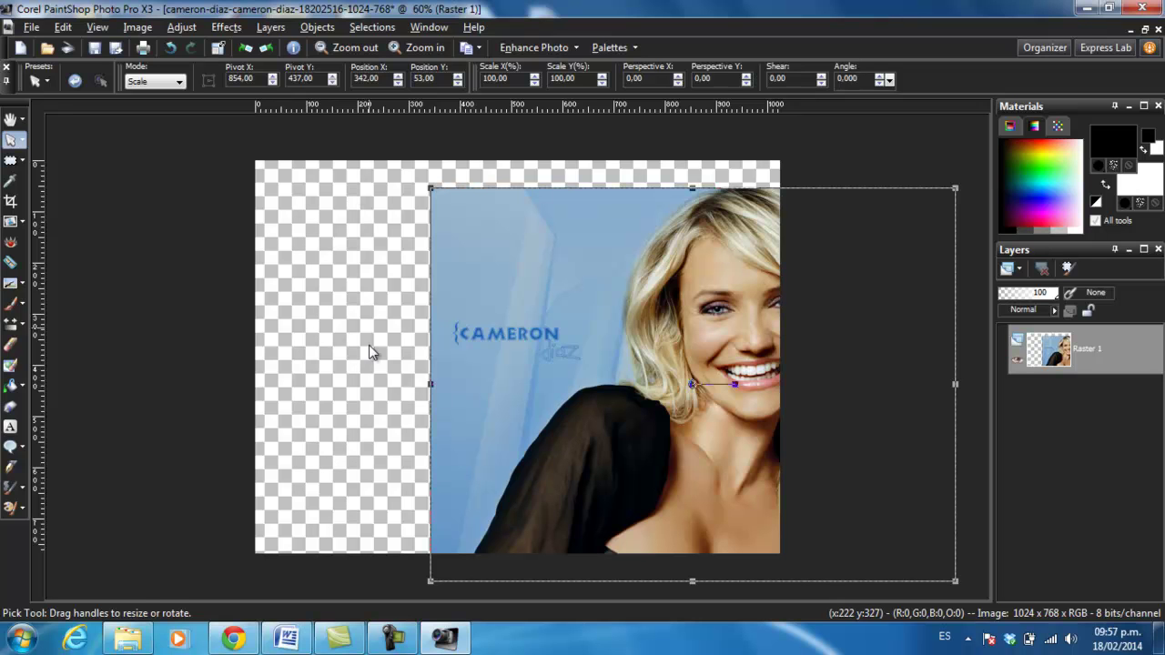
left_click(611, 395)
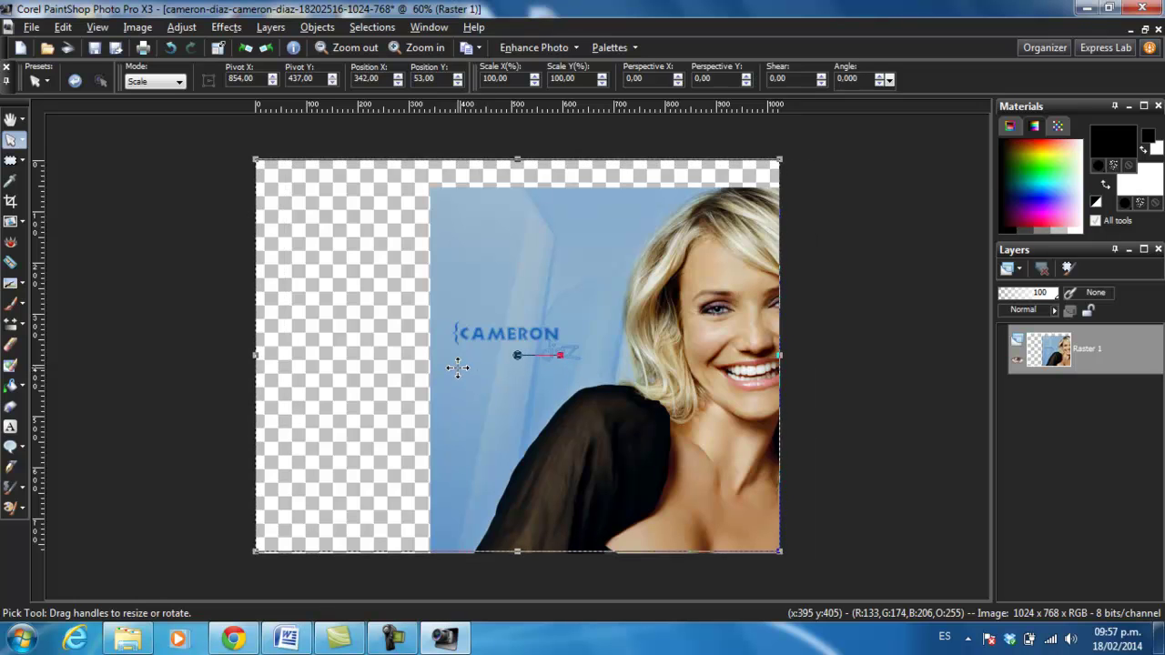
left_click_drag(458, 373, 285, 346)
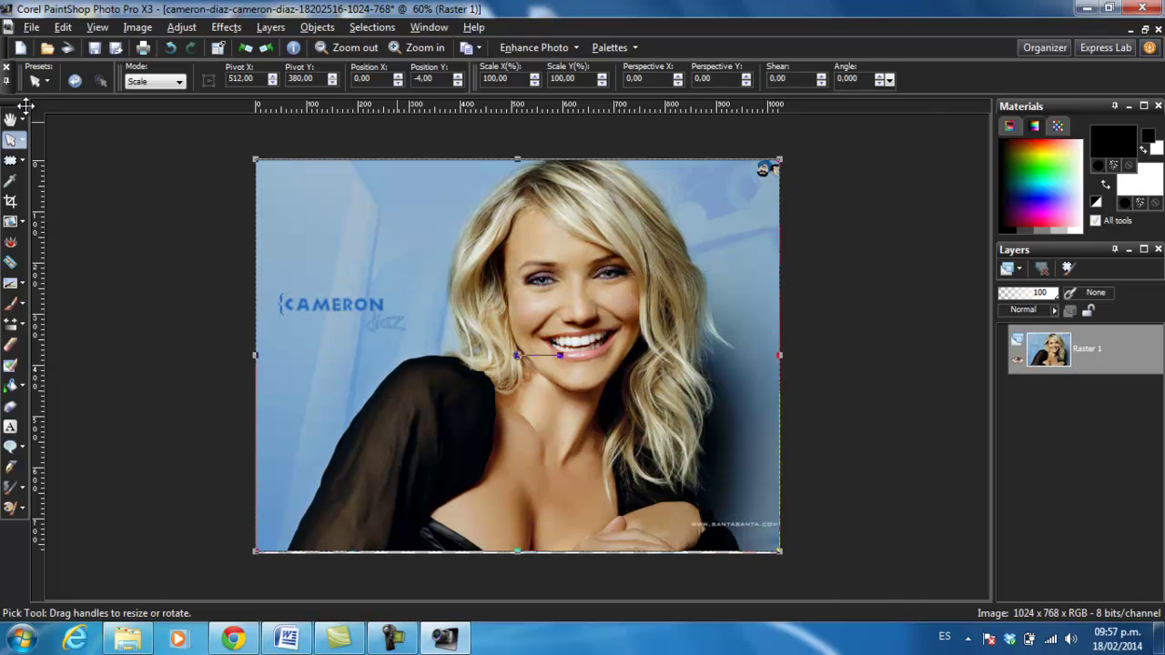
Reposition the photo layer on the canvas with the Move tool
left_click(22, 141)
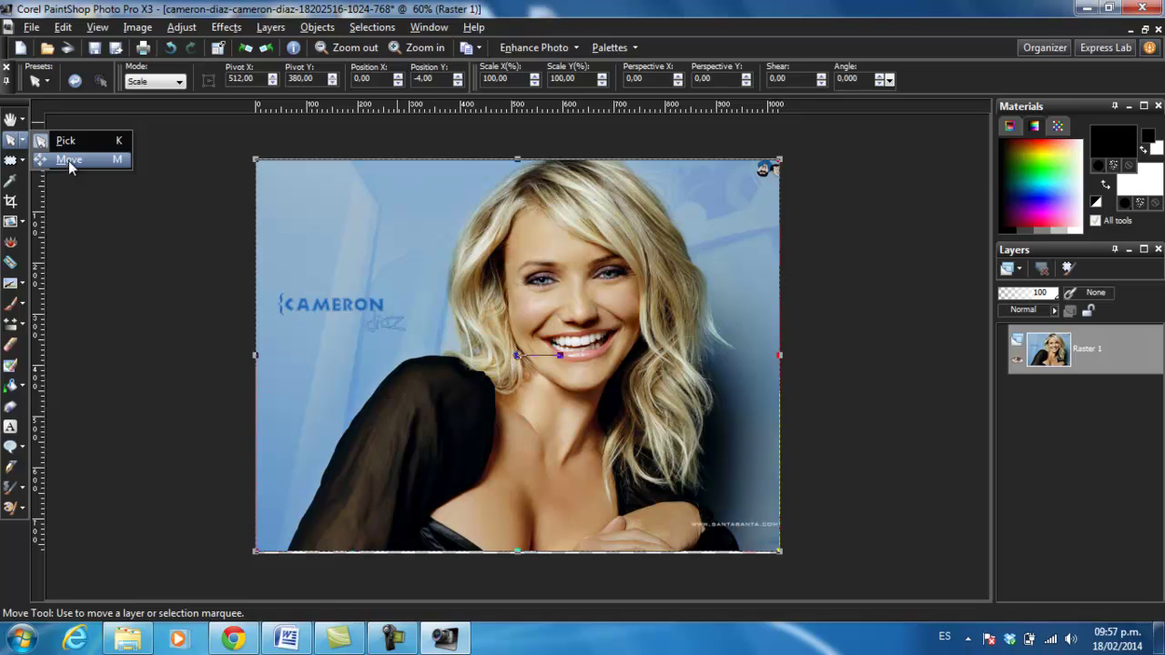
left_click(69, 160)
left_click_drag(333, 263, 457, 313)
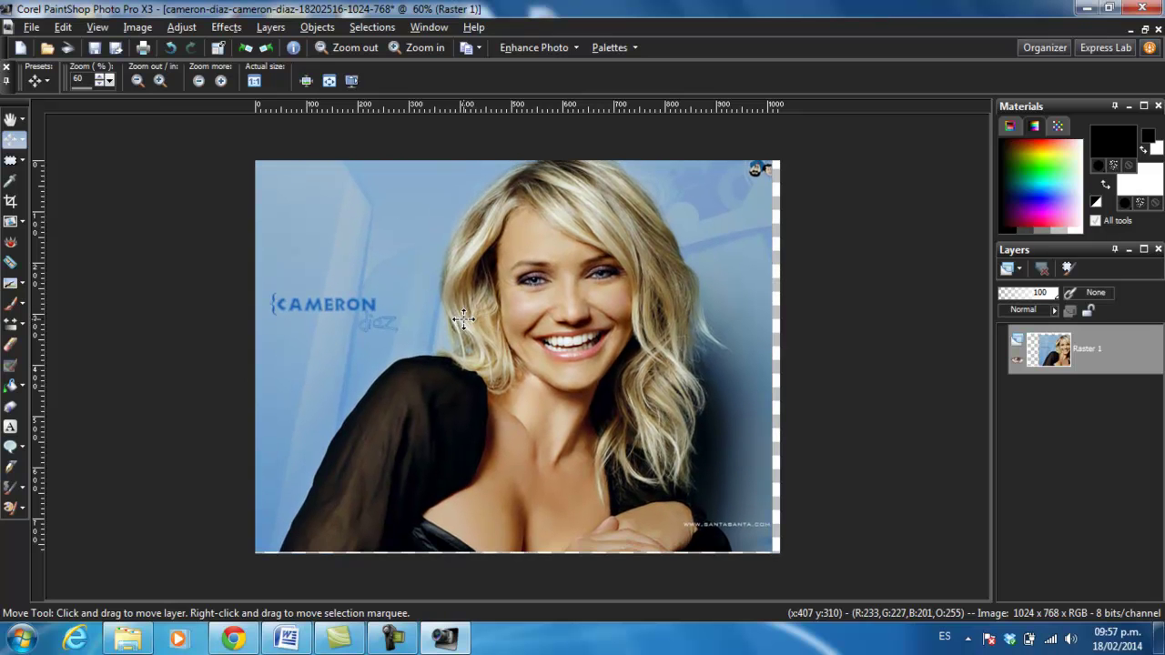
Show the tools grouped with Selection, and realign the photo layer with the canvas sides using the Move tool
left_click(25, 164)
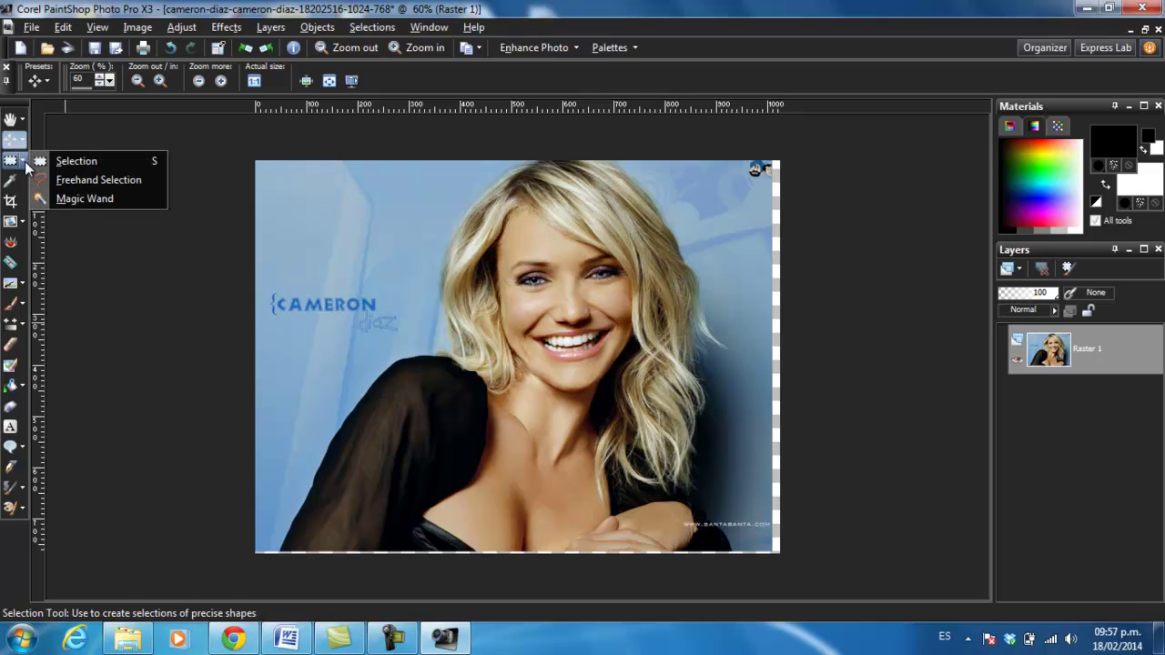
left_click(27, 165)
left_click(27, 165)
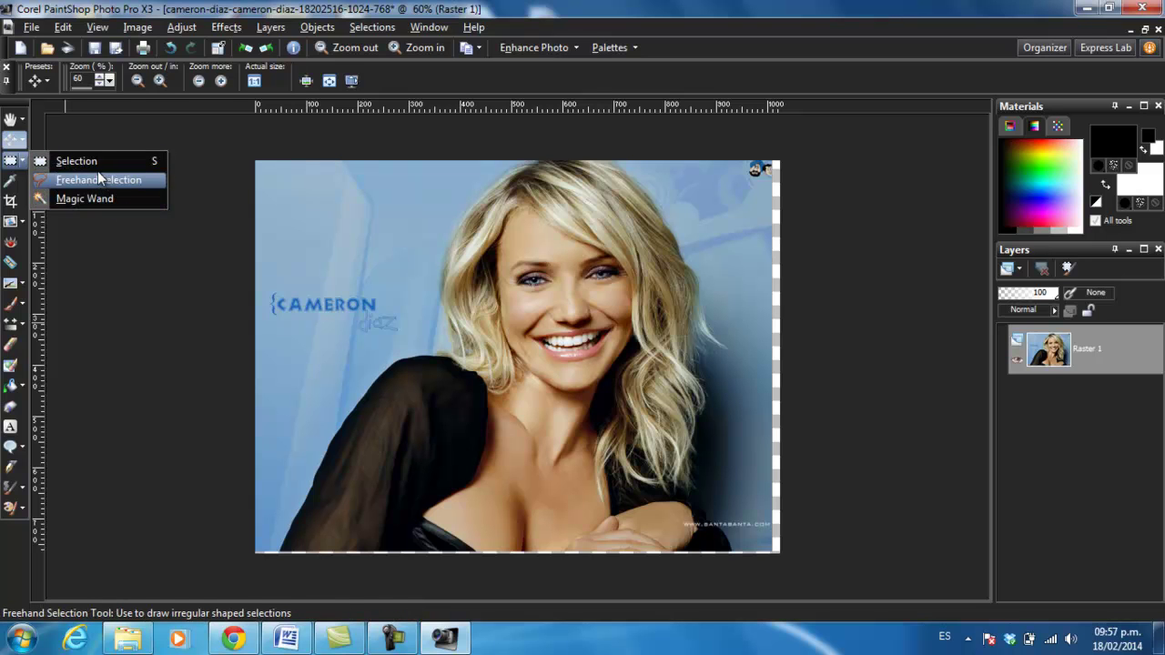
left_click(22, 139)
left_click(64, 153)
left_click_drag(403, 291, 417, 296)
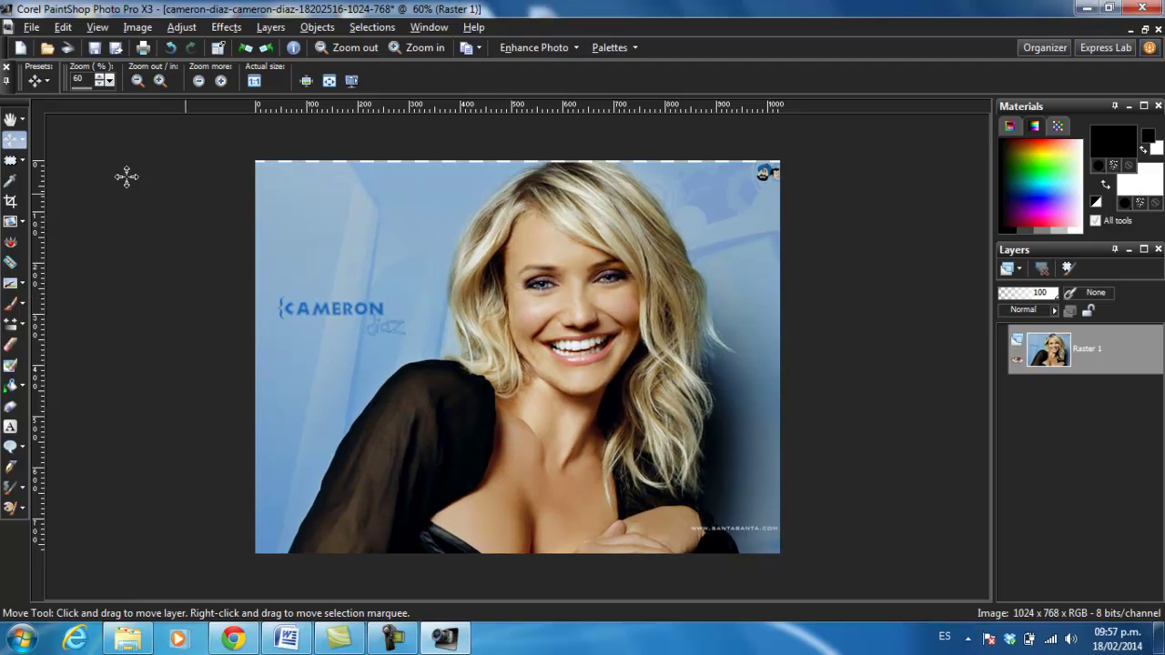
Draw a rectangular selection around the woman's face with the Selection tool and clear it
left_click(22, 160)
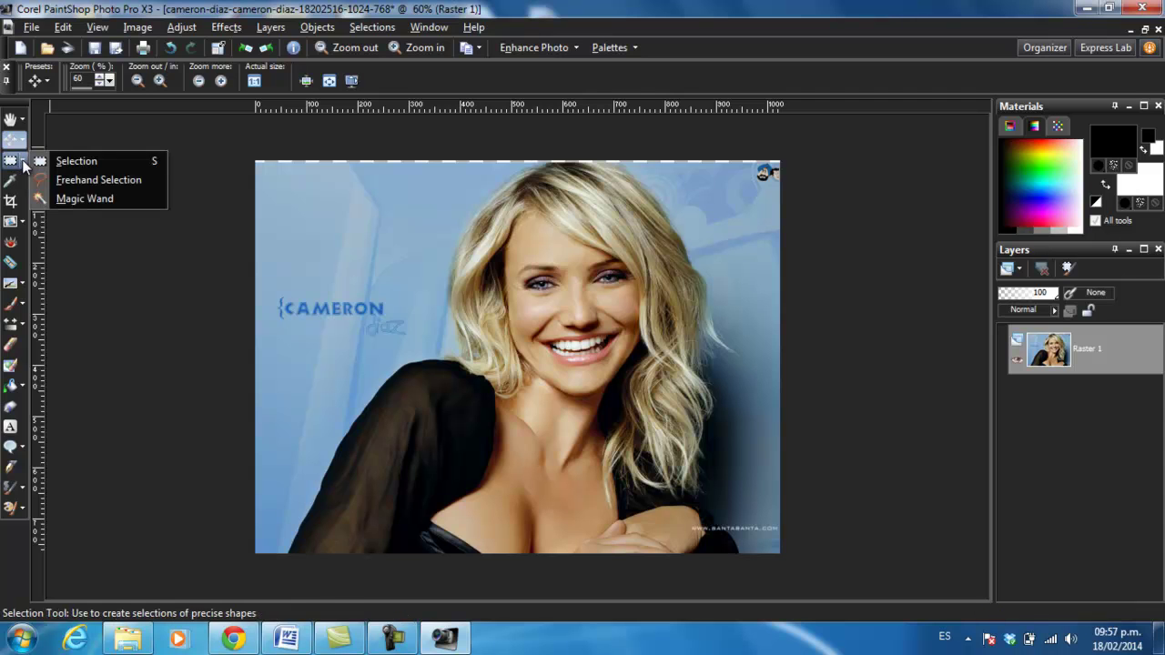
left_click(79, 163)
left_click_drag(349, 201, 671, 402)
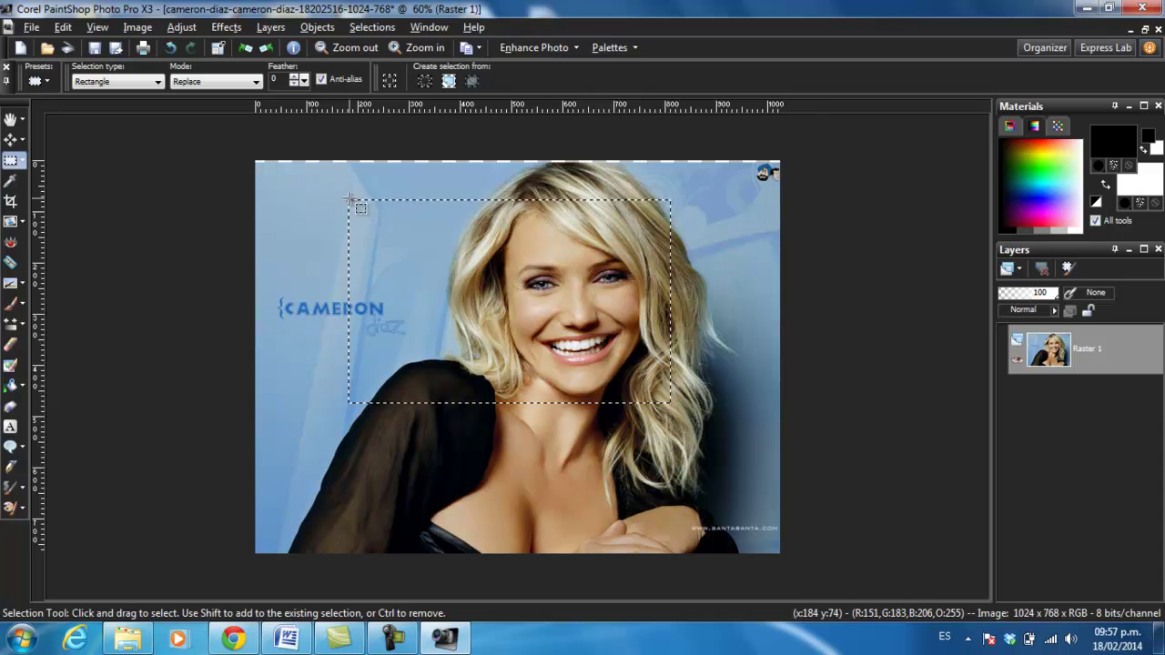
left_click(669, 389, "ctrl")
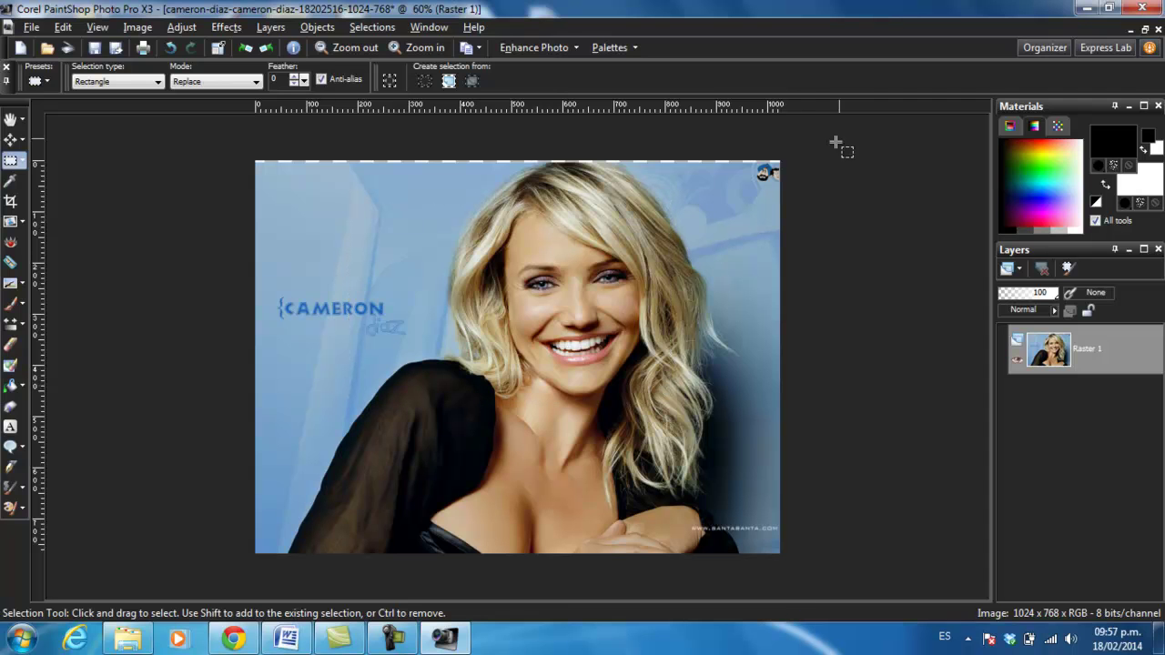
Trace a freehand selection around the woman, view the available selection modes, and clear the selection
left_click(25, 164)
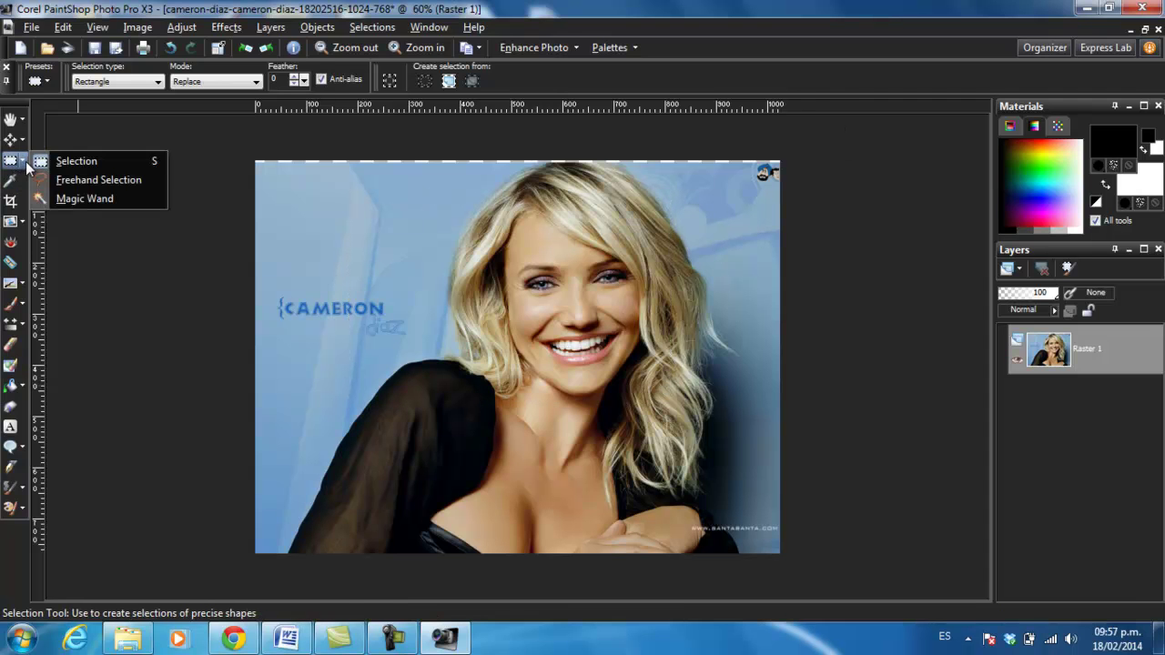
left_click(92, 180)
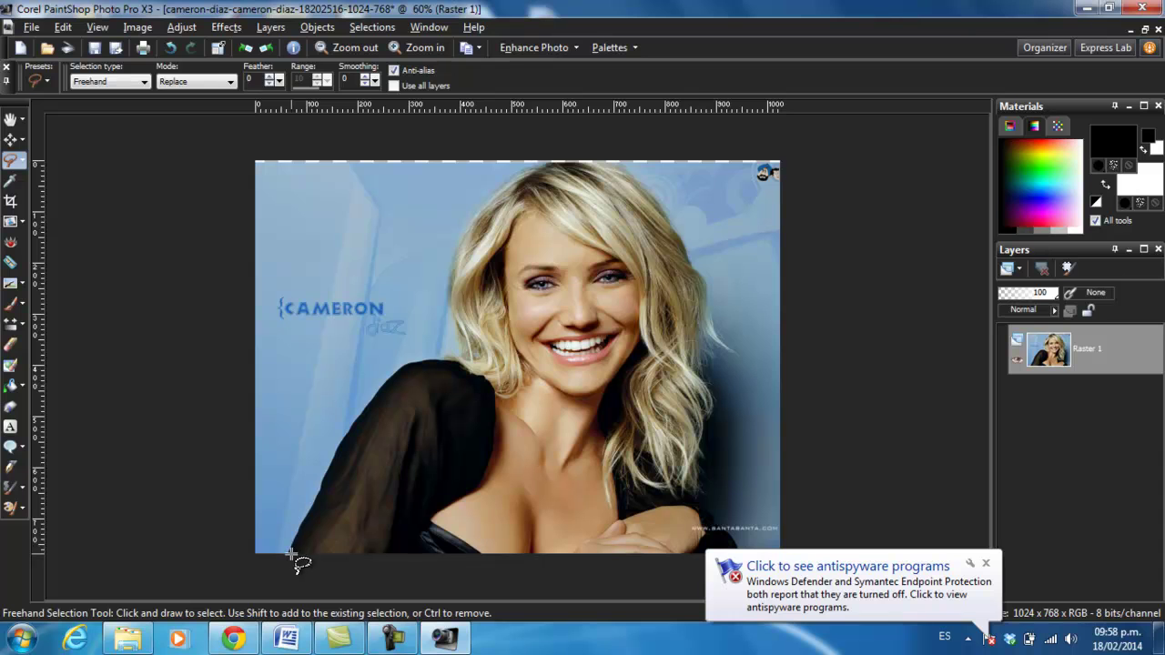
mouse_move(304, 527)
left_mouse_down()
mouse_move(351, 419)
mouse_move(403, 367)
mouse_move(446, 362)
mouse_move(463, 259)
mouse_move(509, 187)
mouse_move(562, 164)
mouse_move(620, 178)
mouse_move(665, 212)
mouse_move(703, 269)
mouse_move(741, 530)
mouse_move(640, 549)
mouse_move(296, 546)
left_mouse_up()
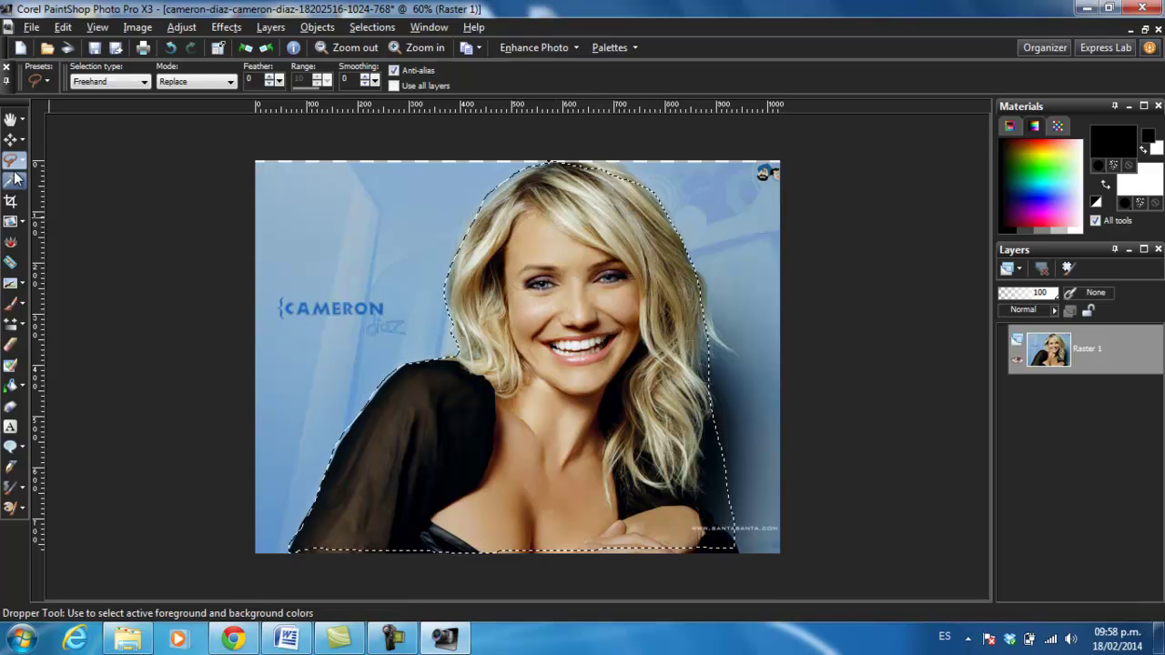
left_click(232, 83)
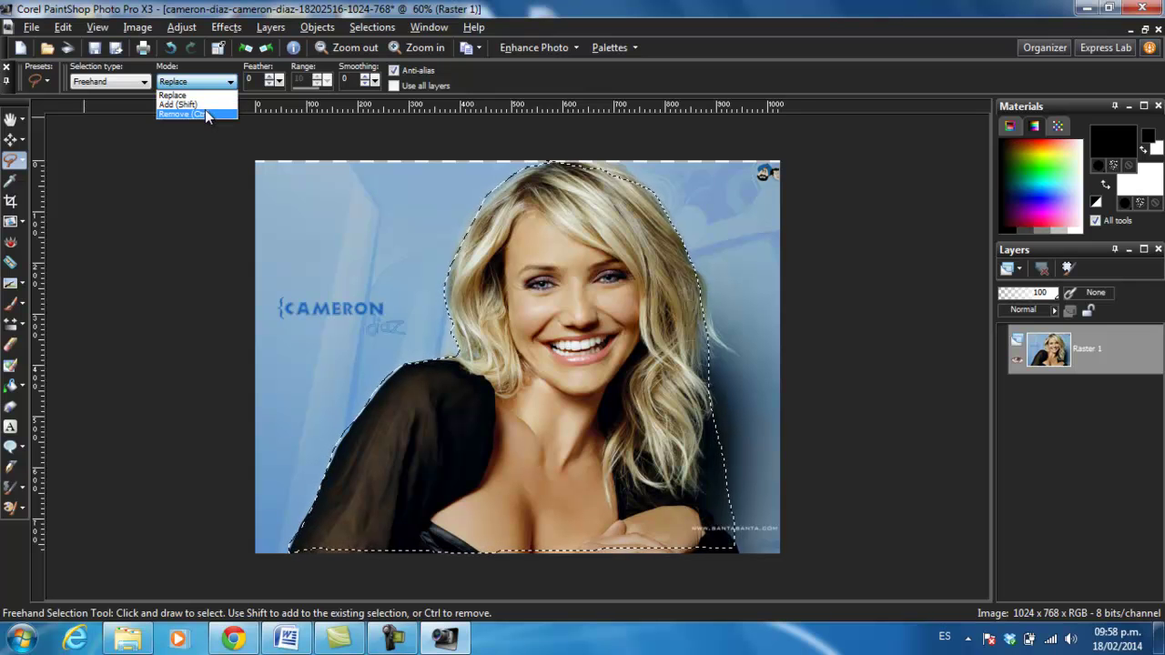
left_click(122, 116)
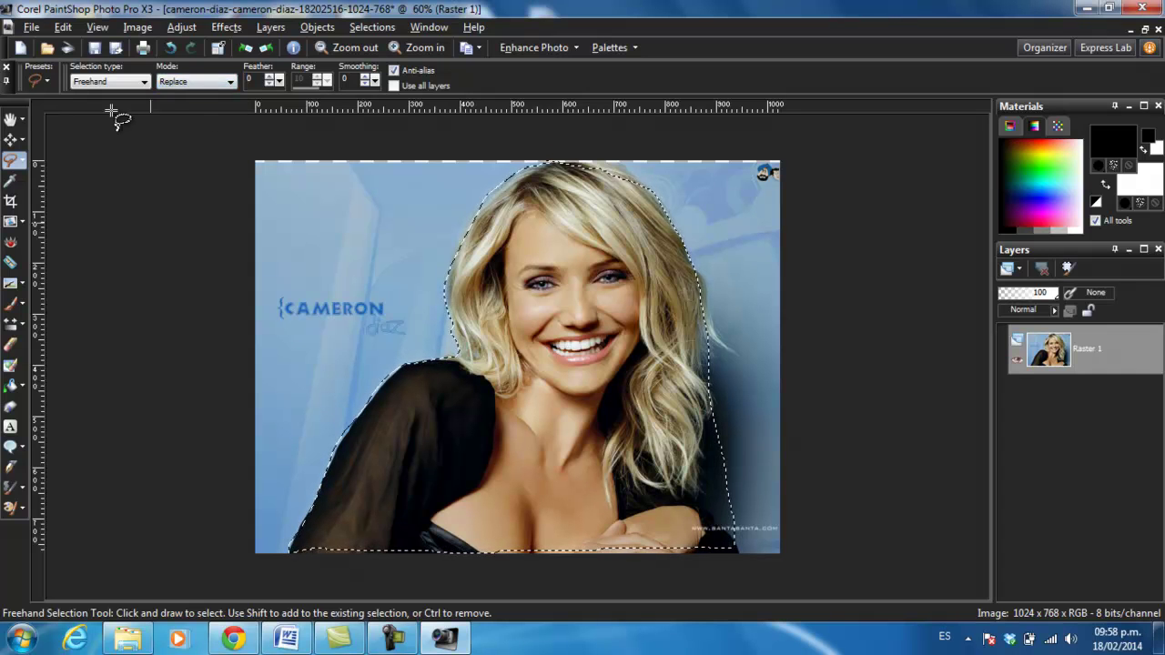
left_click(175, 143)
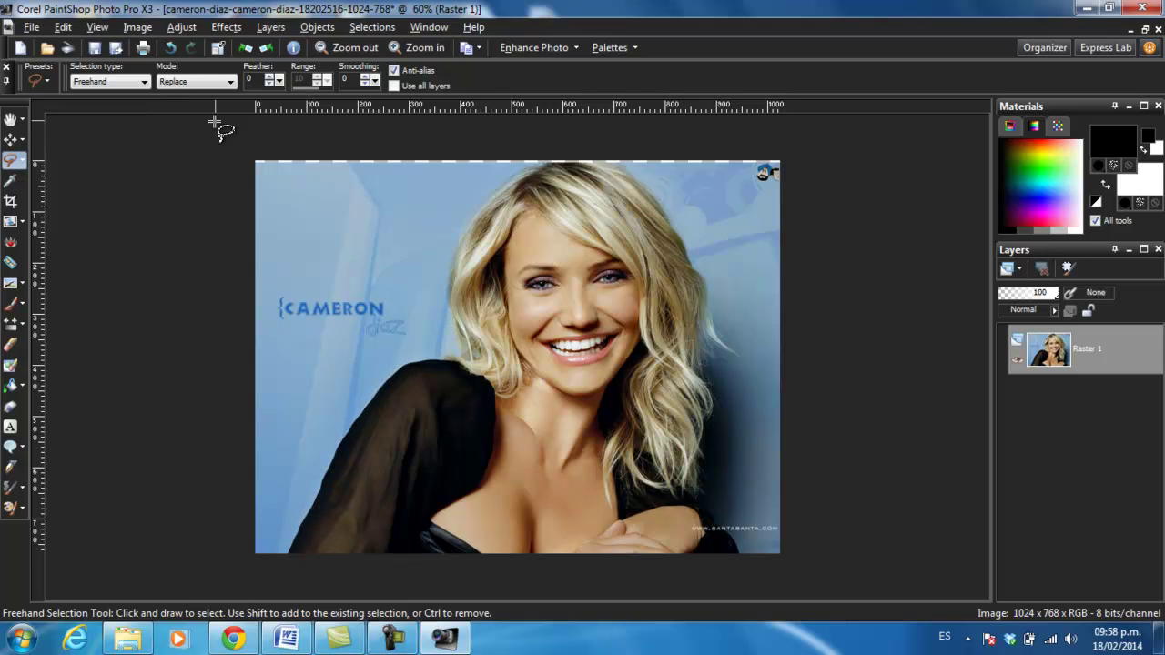
Set the freehand selection mode to Add (Shift), try tracing along the woman's sleeve and hair, and clear the selection
left_click(230, 83)
left_click(218, 104)
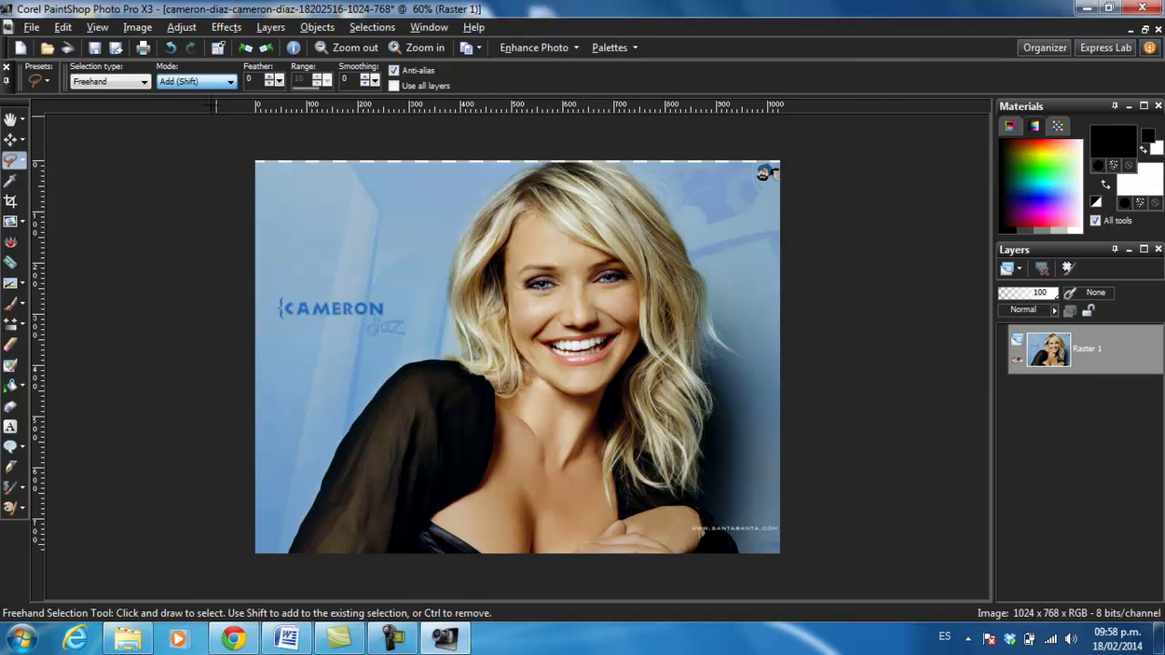
mouse_move(285, 538)
left_mouse_down()
mouse_move(291, 552)
mouse_move(341, 438)
mouse_move(440, 360)
mouse_move(477, 218)
mouse_move(517, 280)
left_mouse_up()
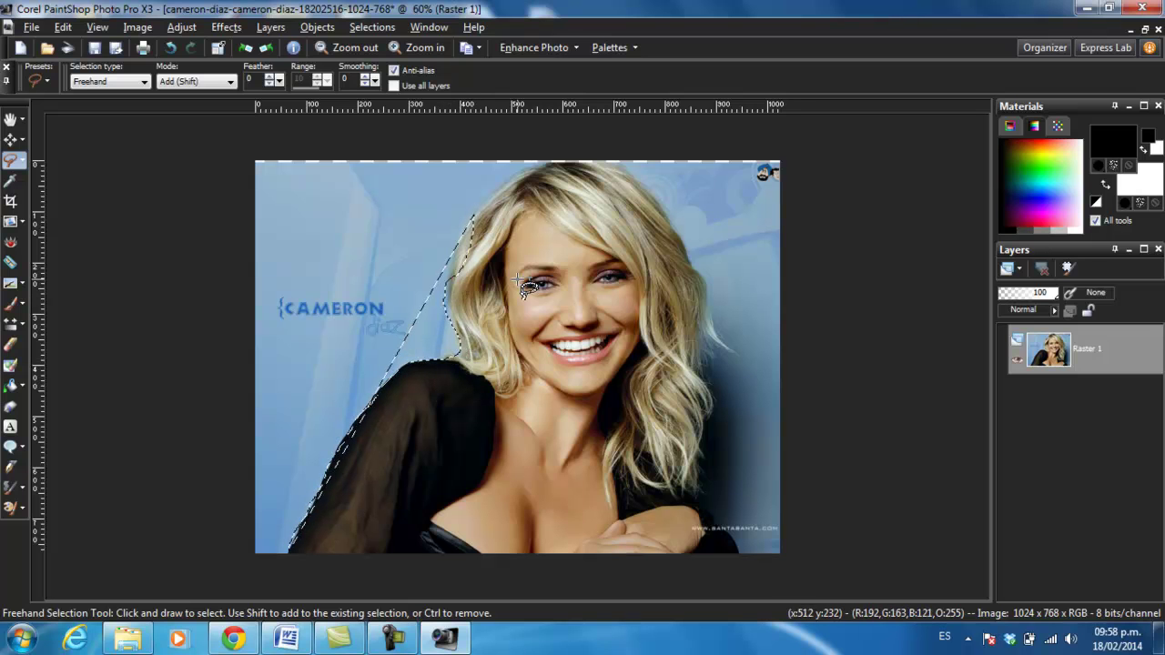
key("ctrl+d")
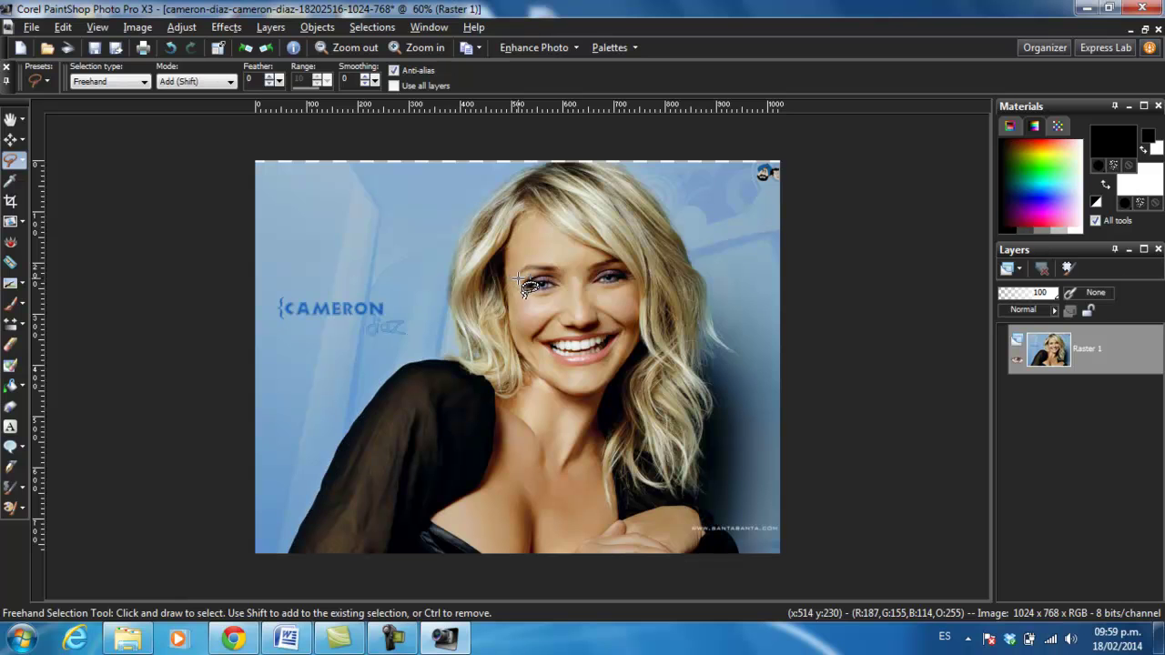
Try another freehand selection starting from the woman's sleeve at the photo's lower edge, and clear it
left_click(24, 161)
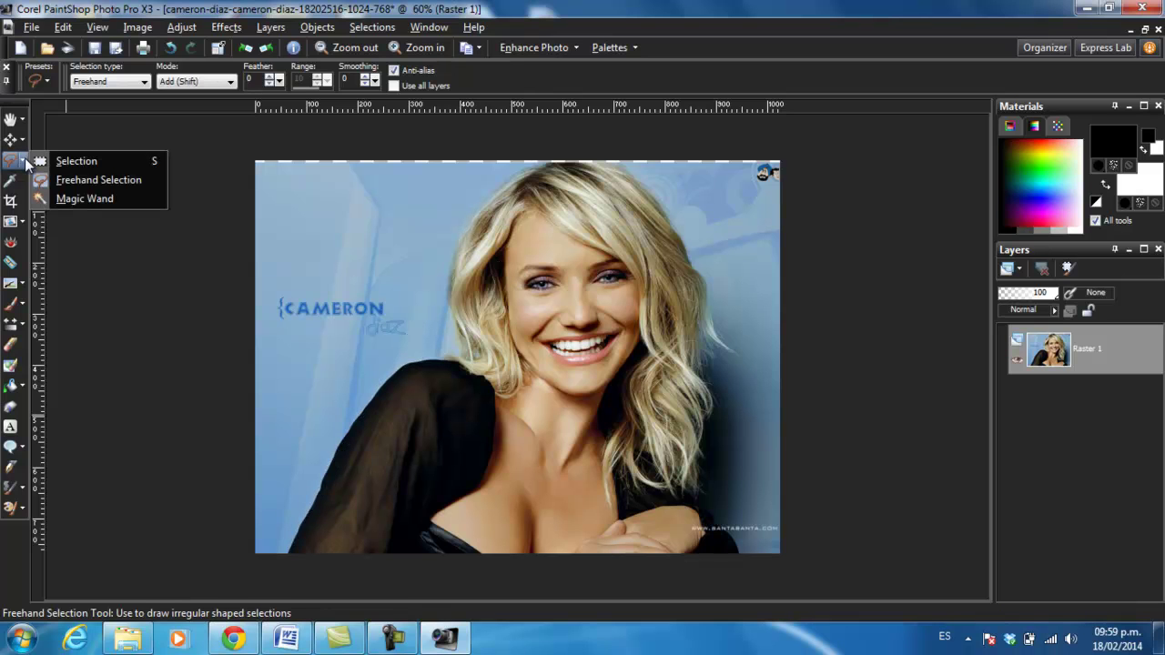
left_click(101, 180)
mouse_move(290, 550)
left_mouse_down()
mouse_move(337, 448)
mouse_move(421, 364)
mouse_move(460, 360)
mouse_move(462, 342)
mouse_move(423, 552)
left_mouse_up()
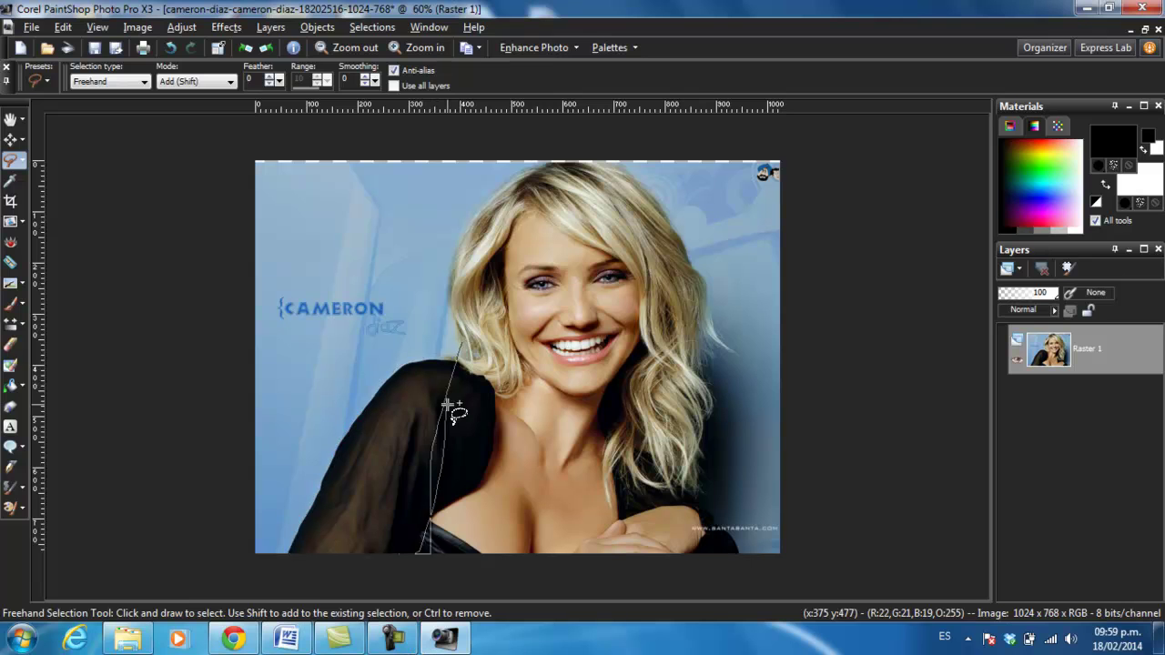
key("ctrl+d")
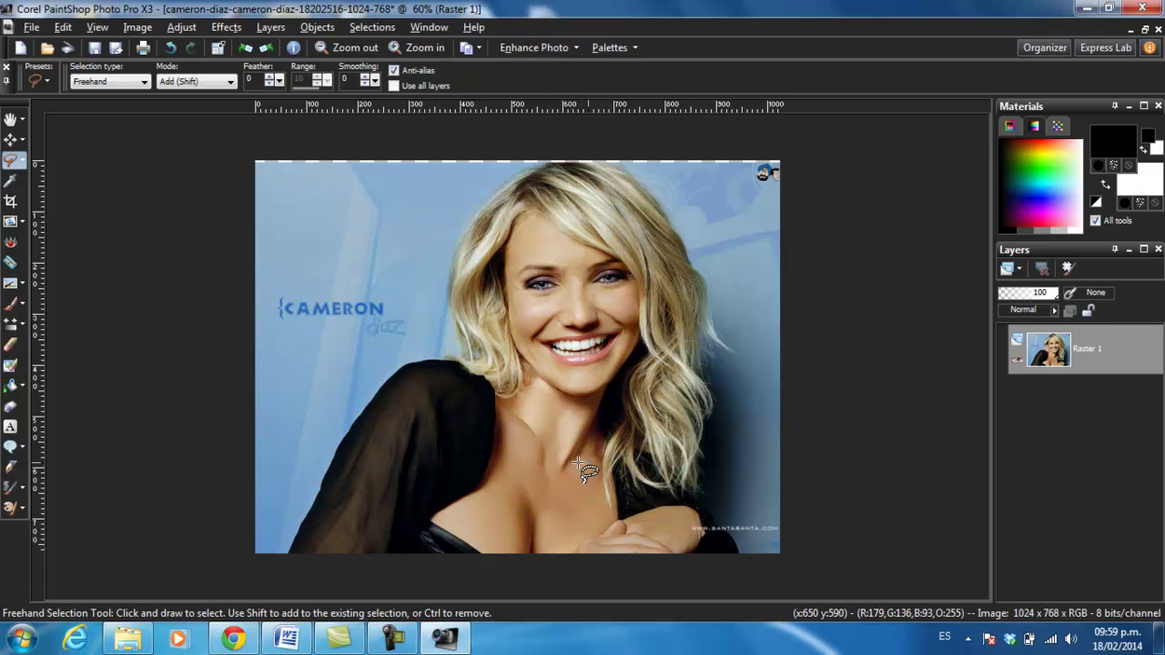
Draw a freehand selection around the woman's sleeve, hair and arm, closing it along the photo's lower edge
scroll(732, 464, "down", 1)
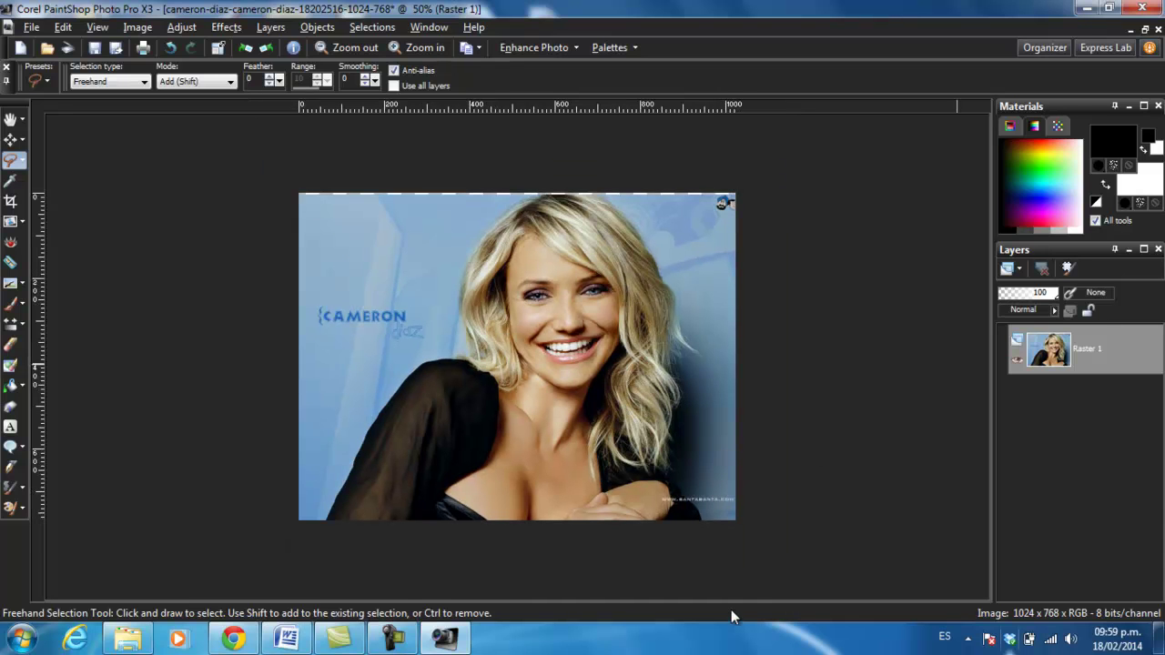
mouse_move(325, 522)
left_mouse_down()
mouse_move(401, 386)
mouse_move(417, 368)
mouse_move(475, 356)
mouse_move(471, 270)
mouse_move(499, 219)
mouse_move(573, 196)
mouse_move(623, 209)
mouse_move(655, 265)
mouse_move(674, 314)
mouse_move(676, 429)
mouse_move(696, 514)
mouse_move(525, 519)
left_mouse_up()
left_click_drag(453, 519, 332, 520)
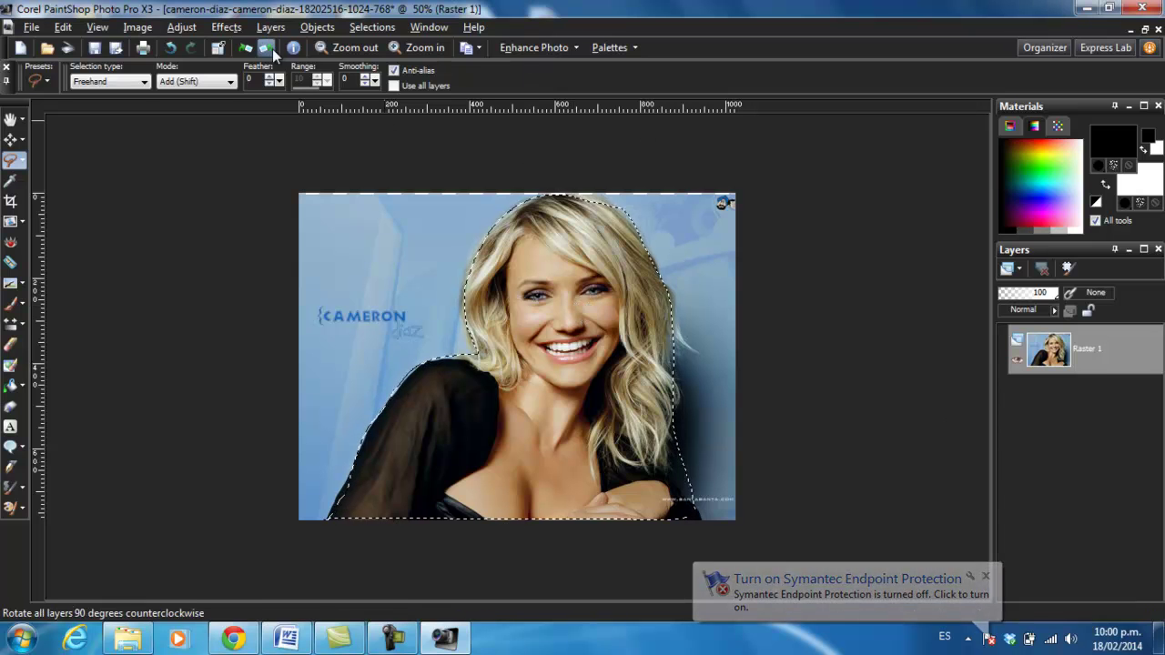
Try the Emboss texture effect on the selected woman and undo it
left_click(239, 29)
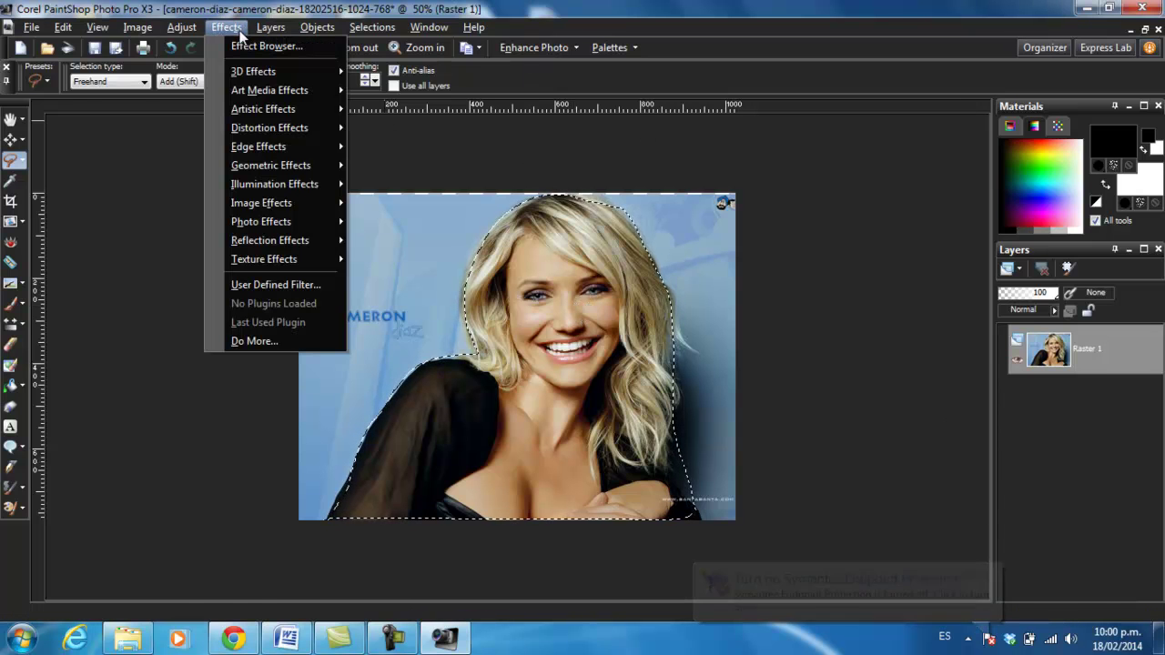
mouse_move(275, 224)
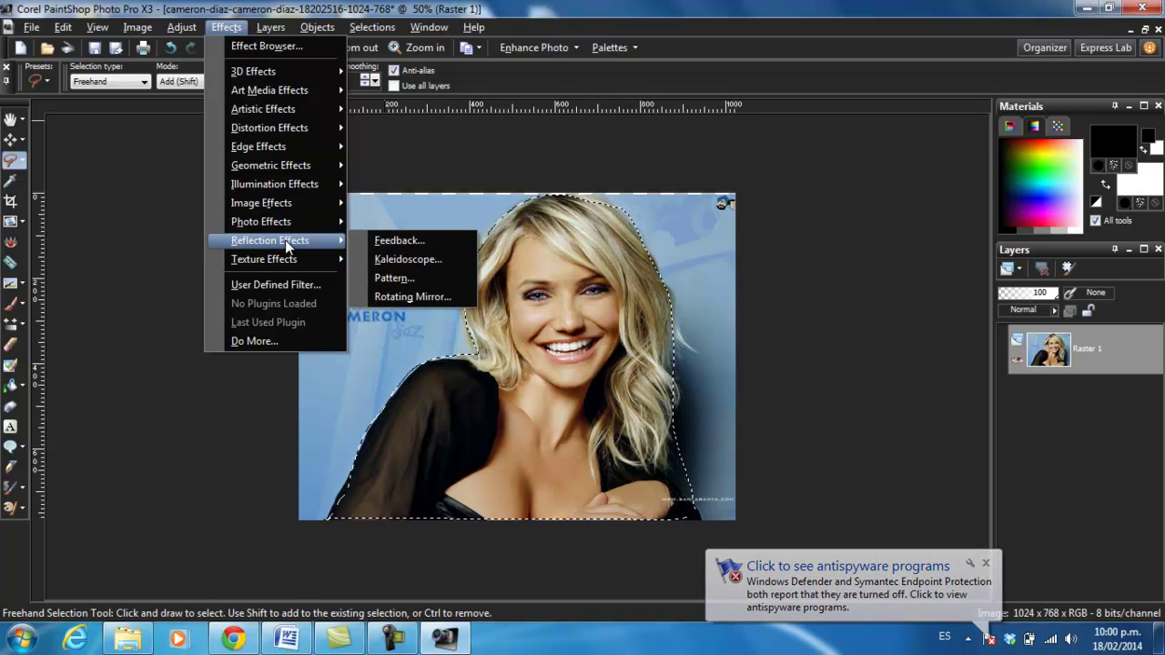
mouse_move(286, 261)
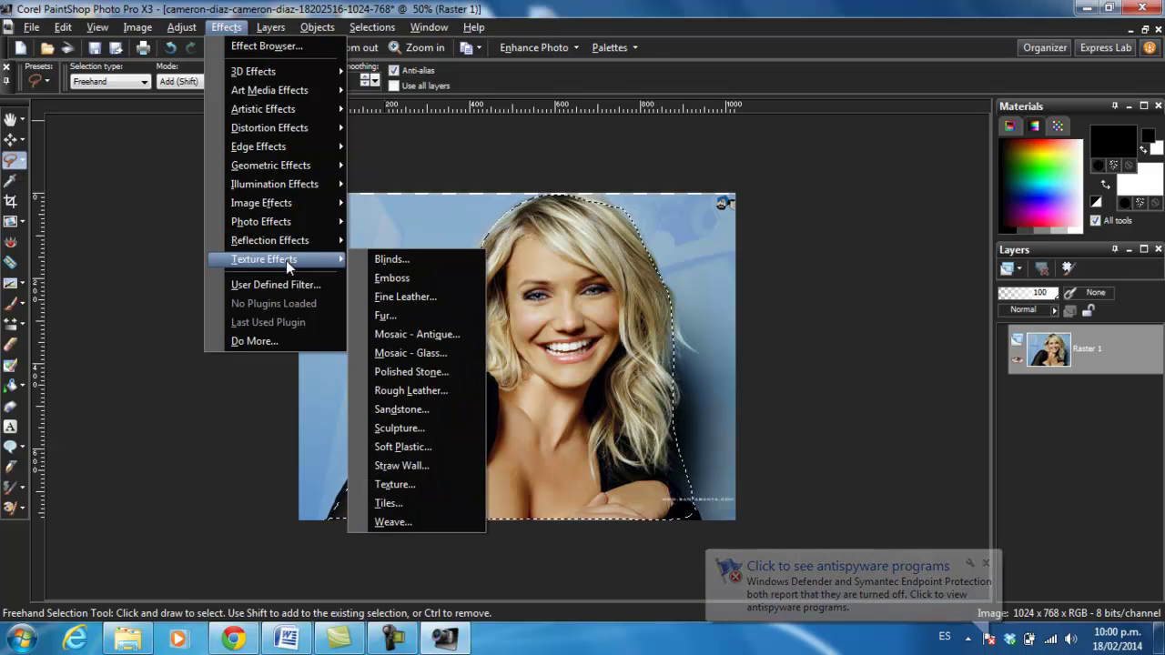
left_click(407, 280)
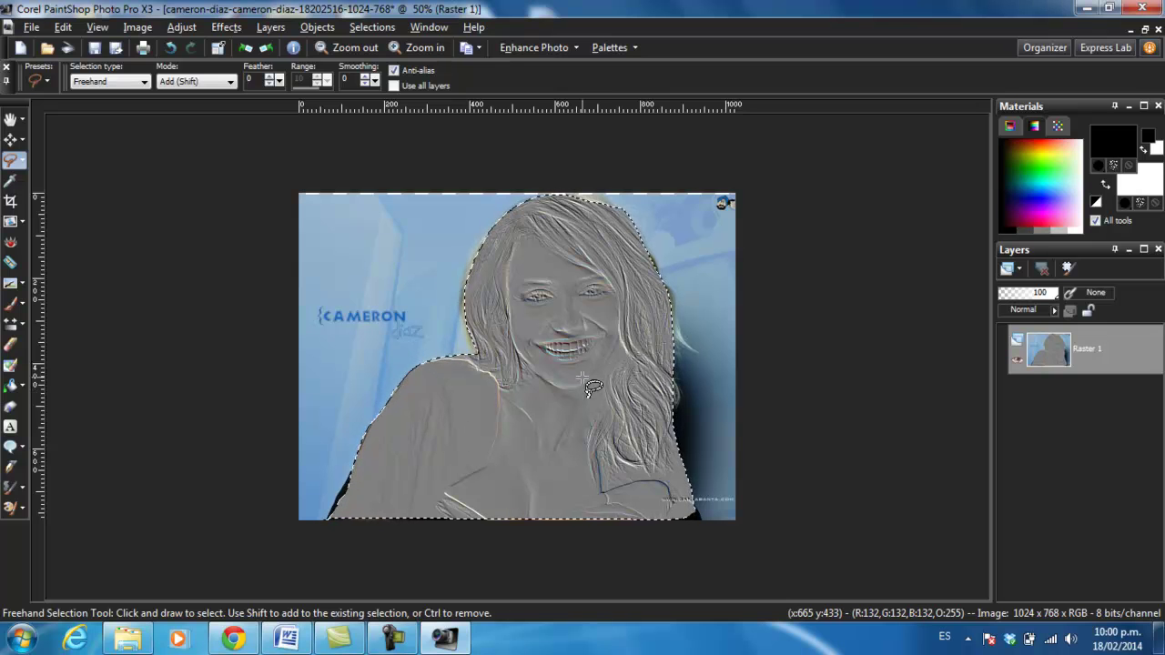
key("ctrl")
key("ctrl+z")
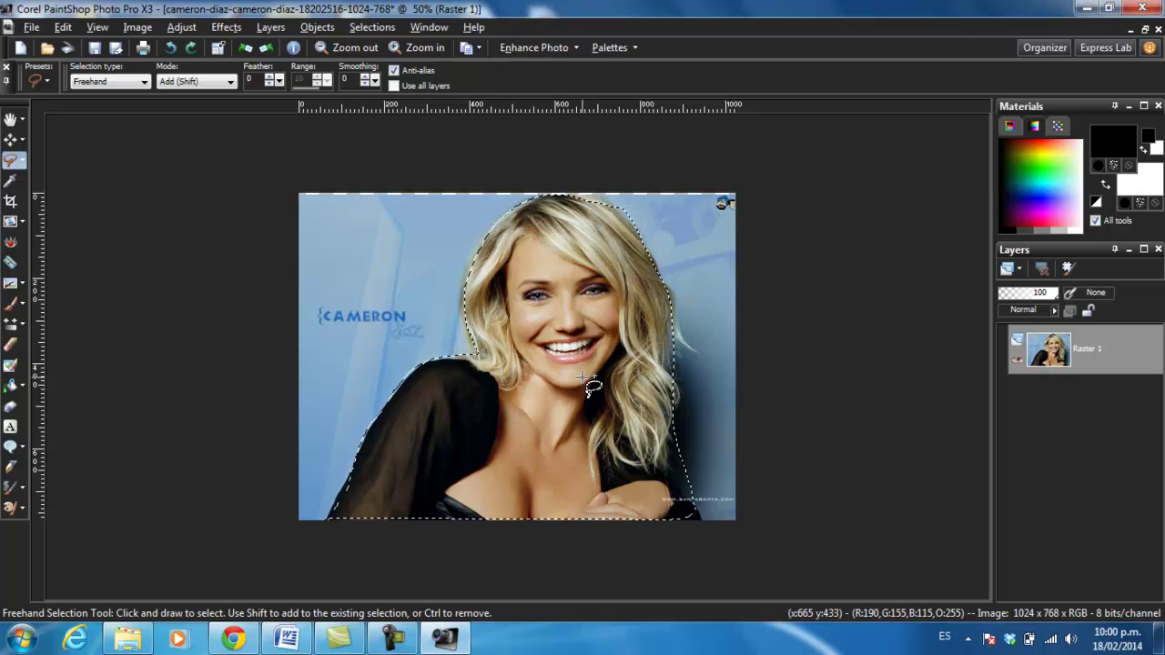
Open the Film and Filters photo effect for the selected woman and set the film look to Vivid skin tones
left_click(227, 27)
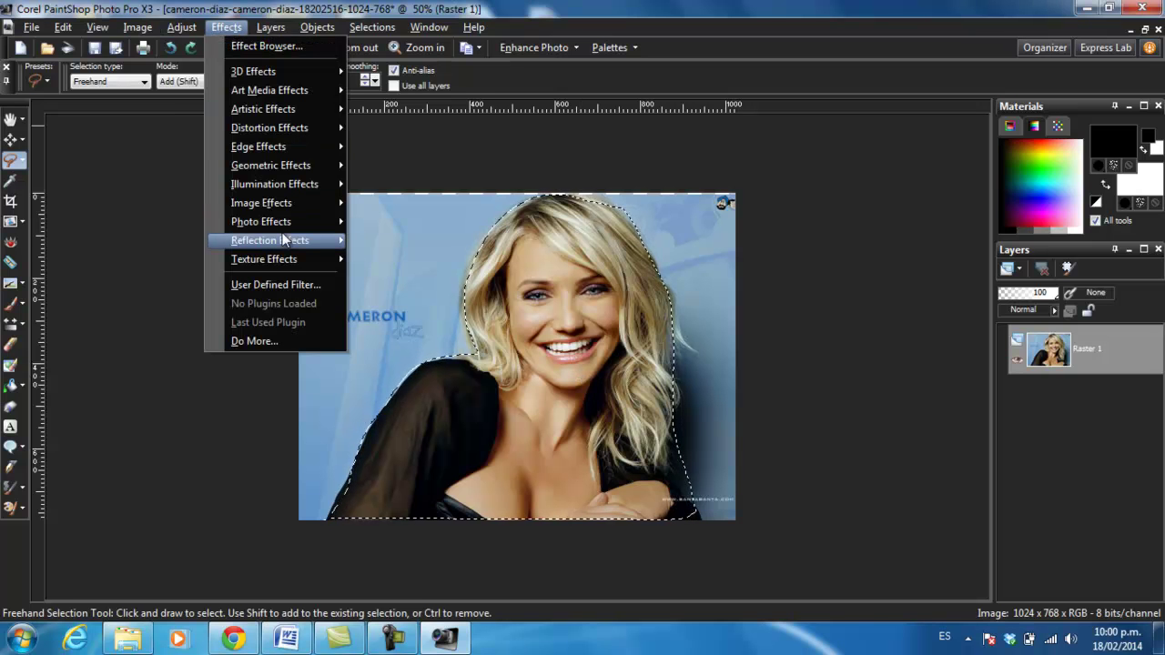
mouse_move(287, 222)
left_click(414, 254)
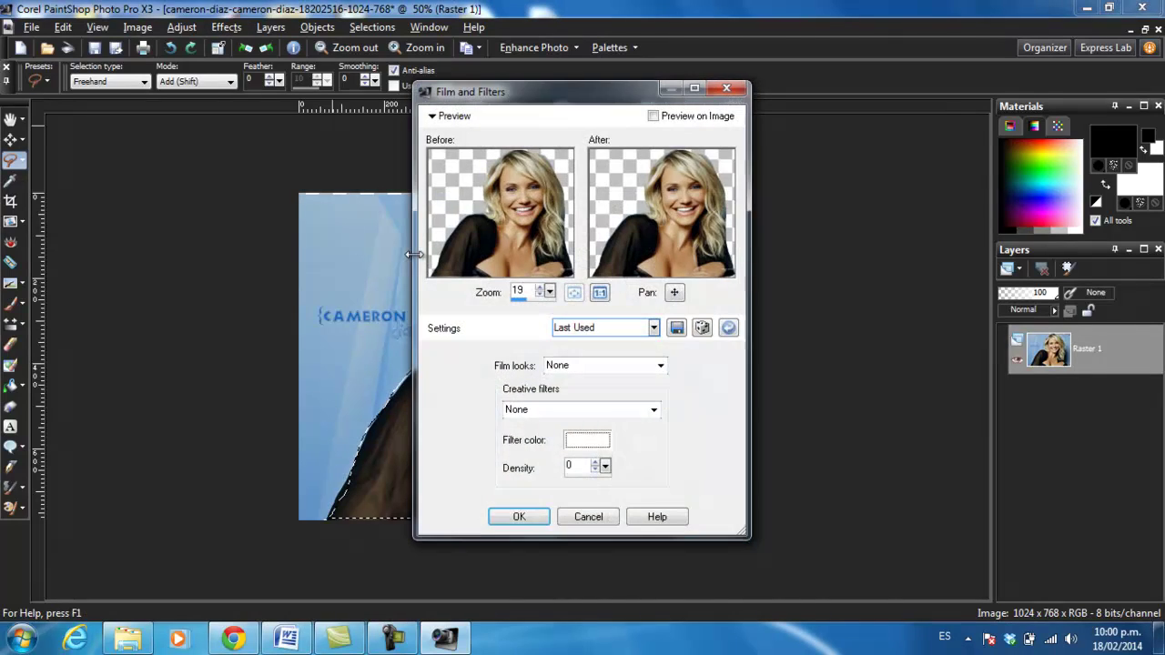
left_click_drag(593, 87, 601, 225)
left_click(653, 493)
left_click(663, 489)
left_click(636, 523)
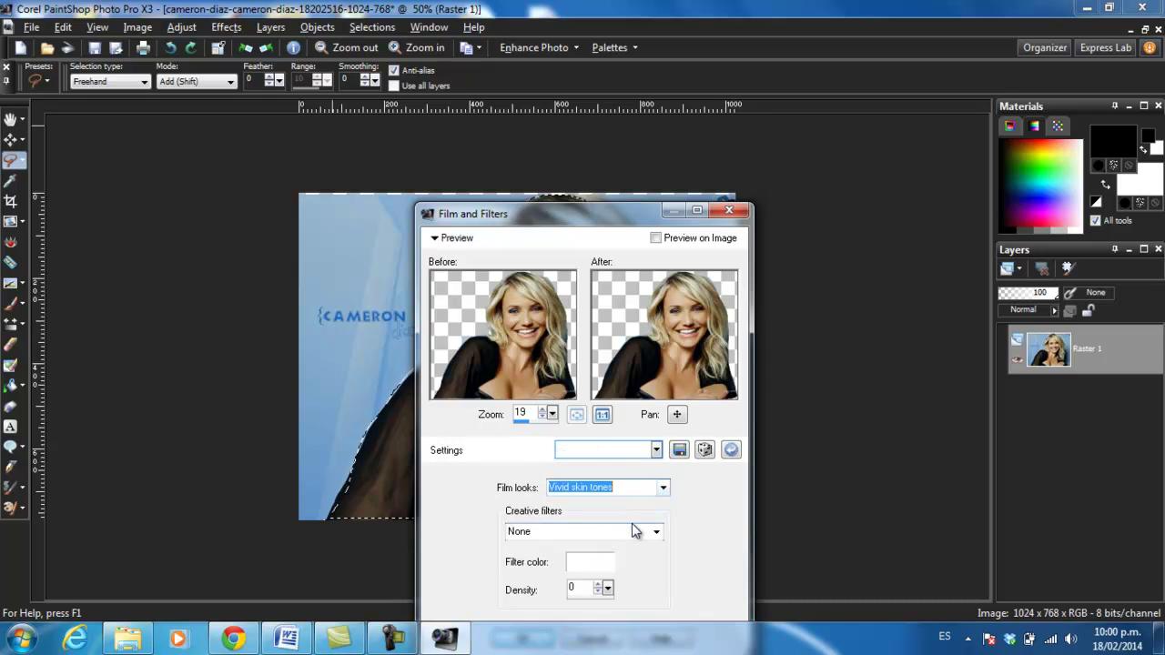
Try the Enhanced reds film look with an adjusted filter density on the selected woman, and undo the effect
left_click(663, 487)
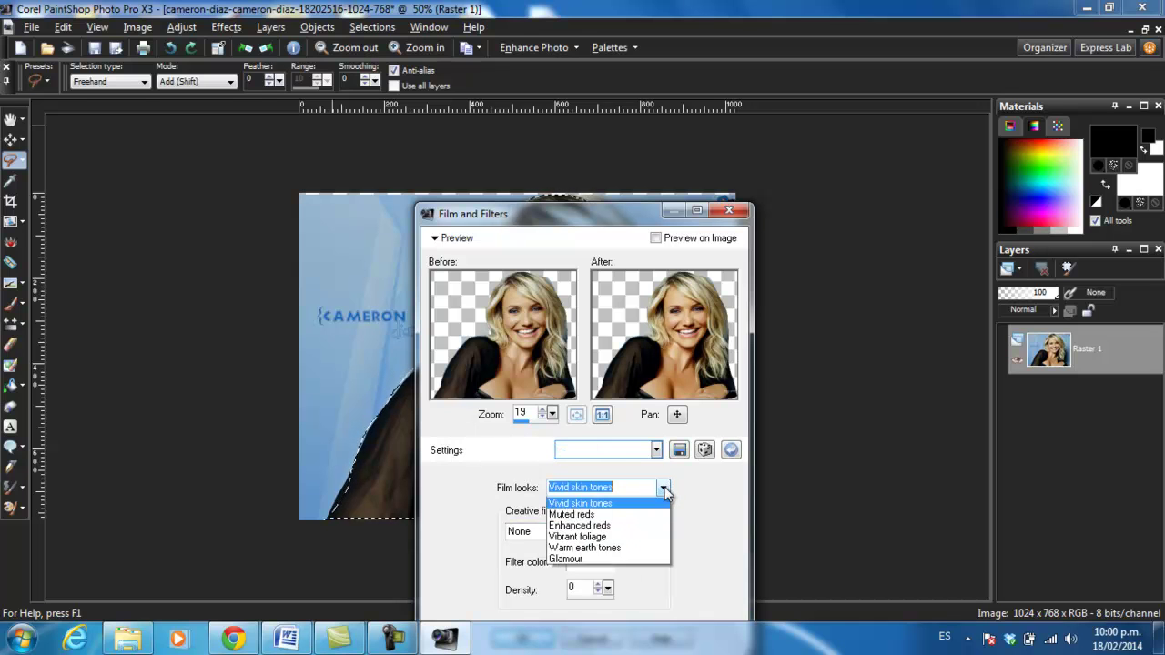
left_click(629, 543)
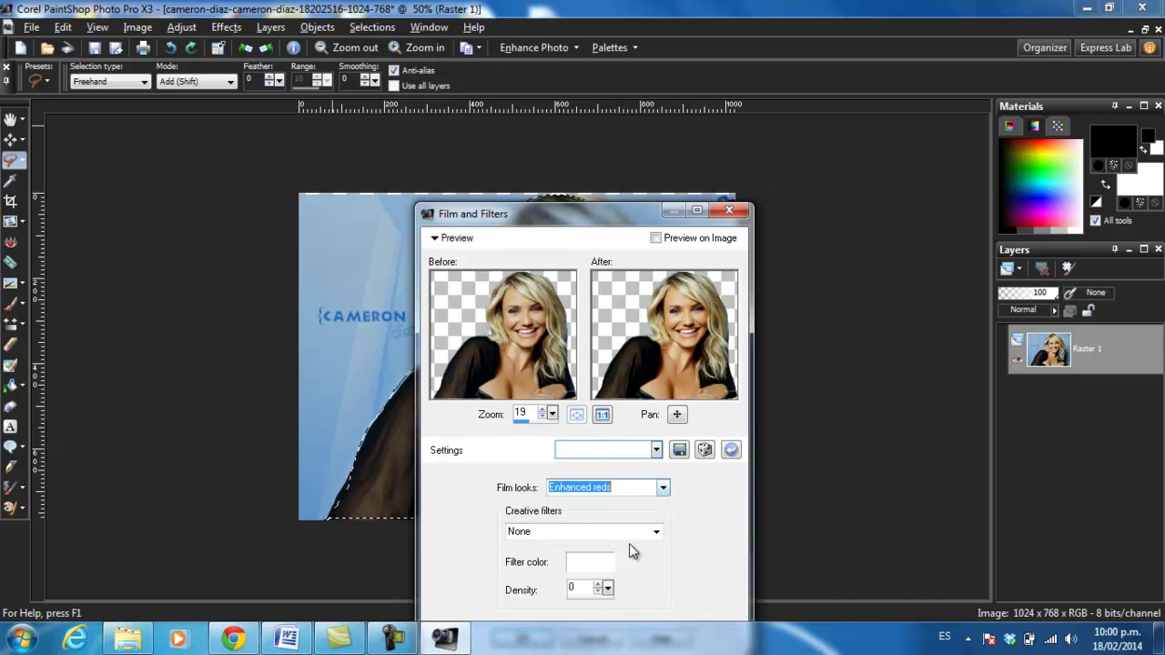
left_click(609, 590)
left_click_drag(632, 604, 643, 605)
left_click_drag(683, 214, 664, 85)
left_click(512, 510)
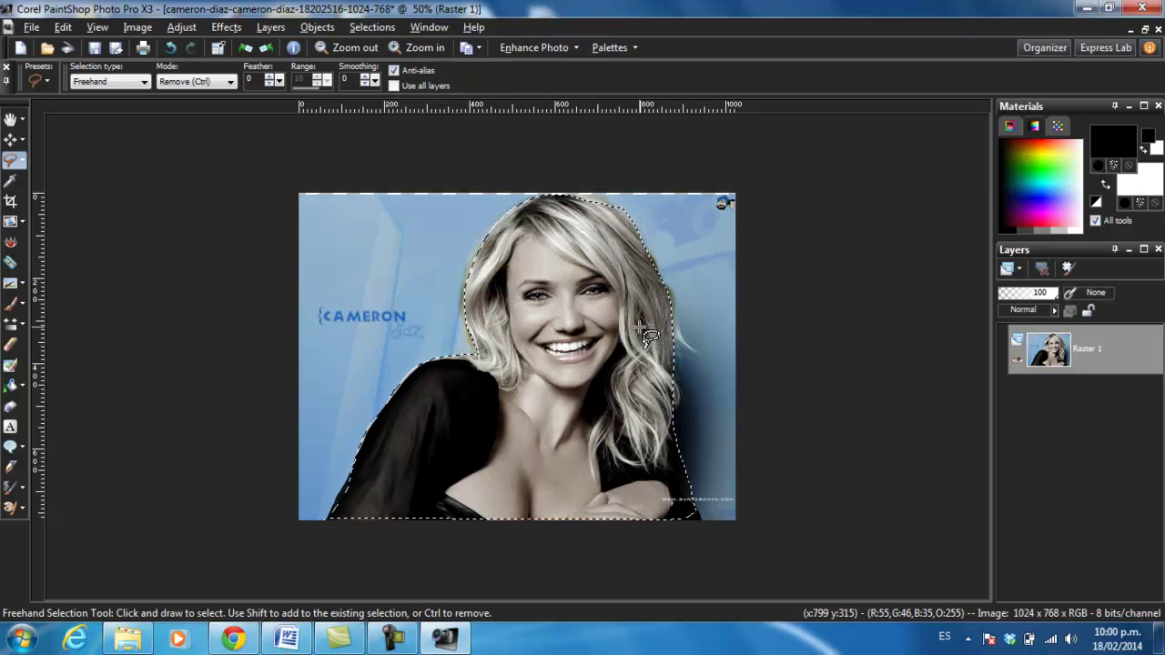
key("ctrl+z")
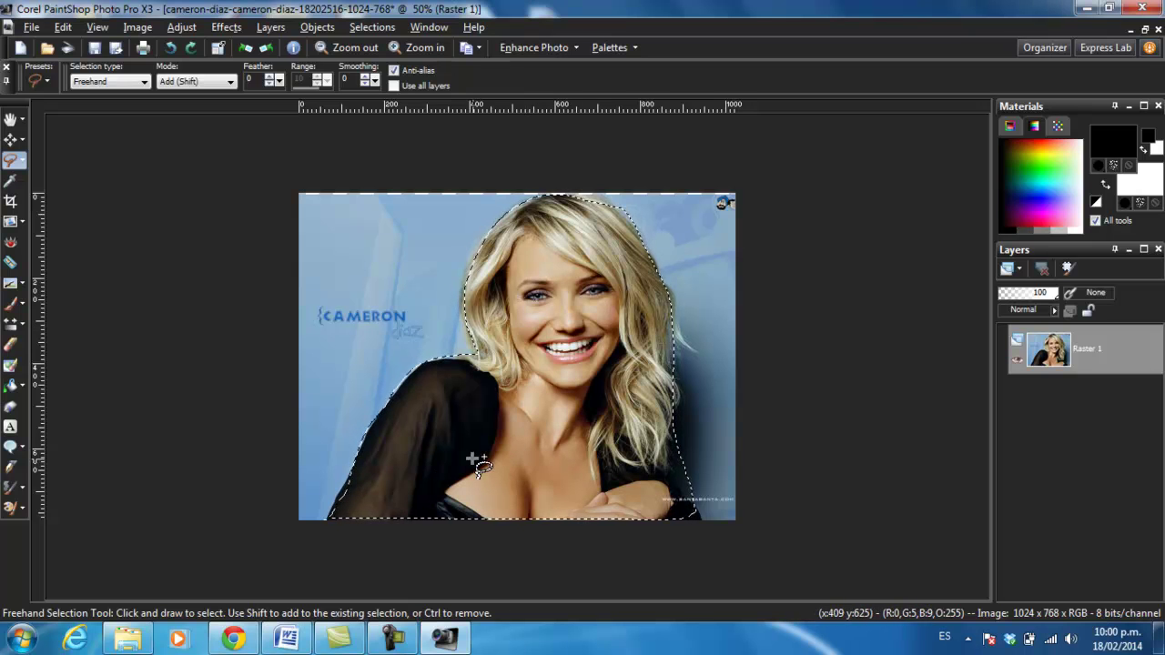
Invert the selection so that it covers the background around the woman
left_click_drag(694, 507, 689, 478)
mouse_move(670, 432)
left_mouse_down()
mouse_move(642, 264)
mouse_move(592, 218)
left_mouse_up()
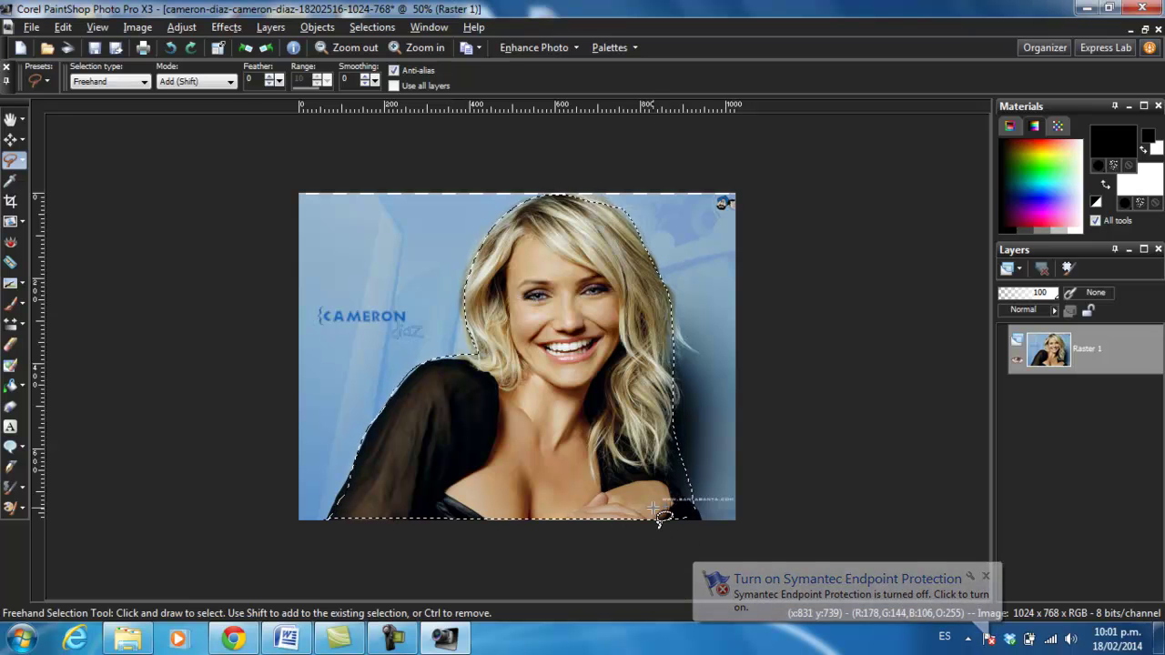
left_click(381, 27)
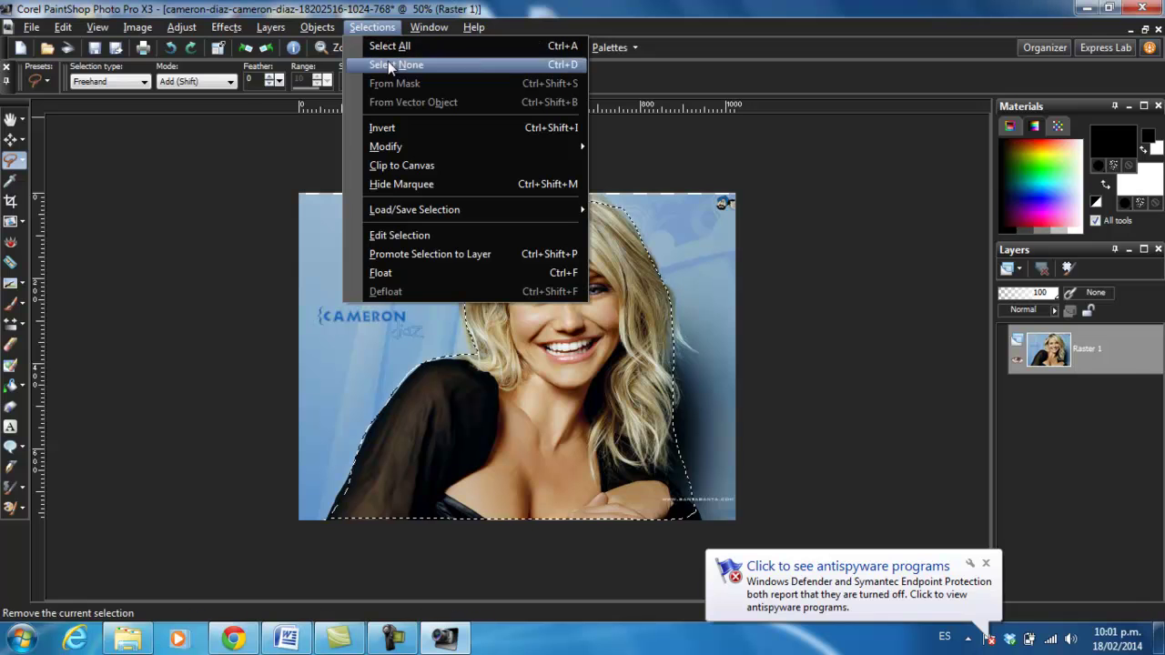
left_click(383, 127)
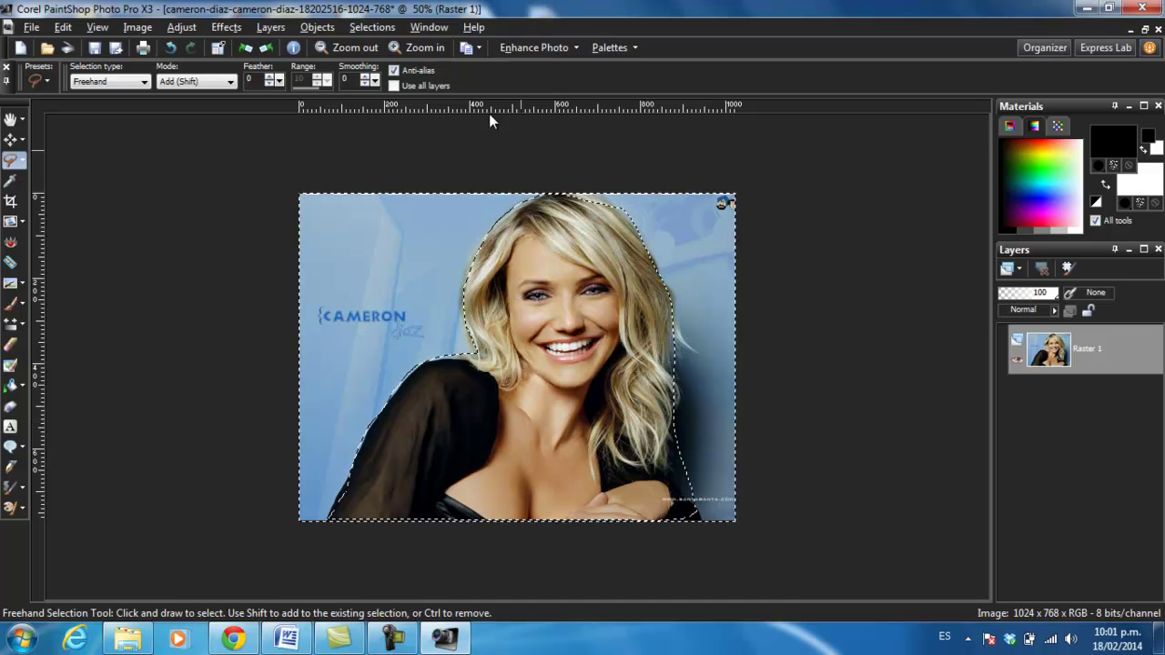
Try Black And White Film on the background with brightness 27 and increased clarify, undo it and clear the selection
left_click(225, 27)
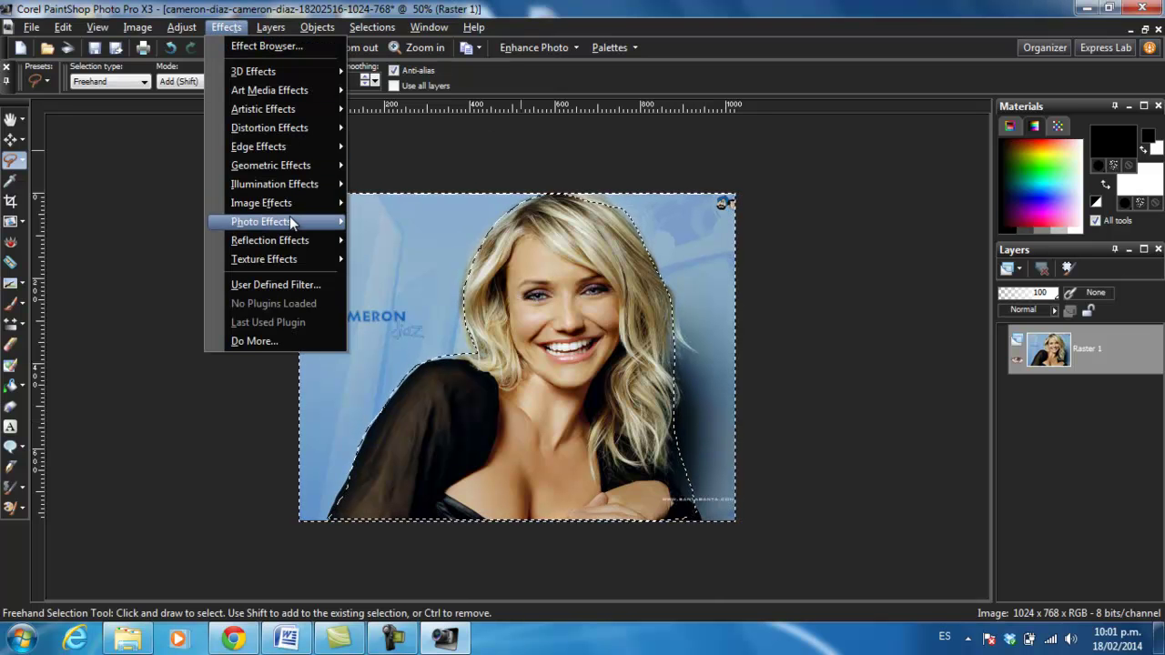
mouse_move(290, 221)
left_click(406, 267)
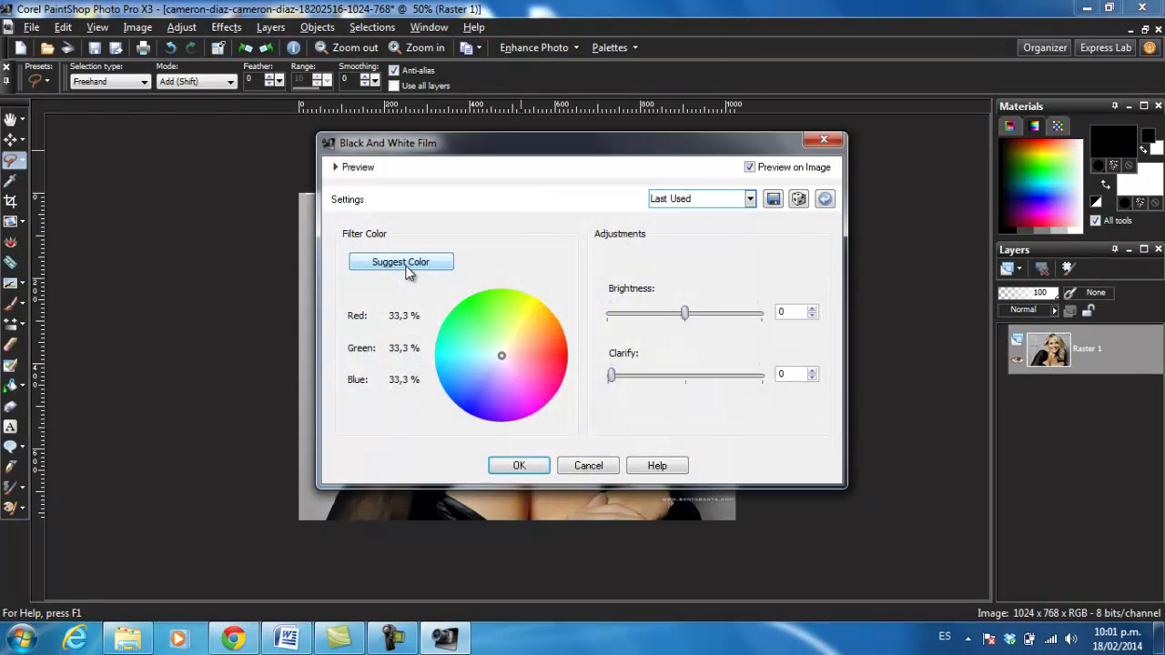
left_click_drag(590, 143, 948, 216)
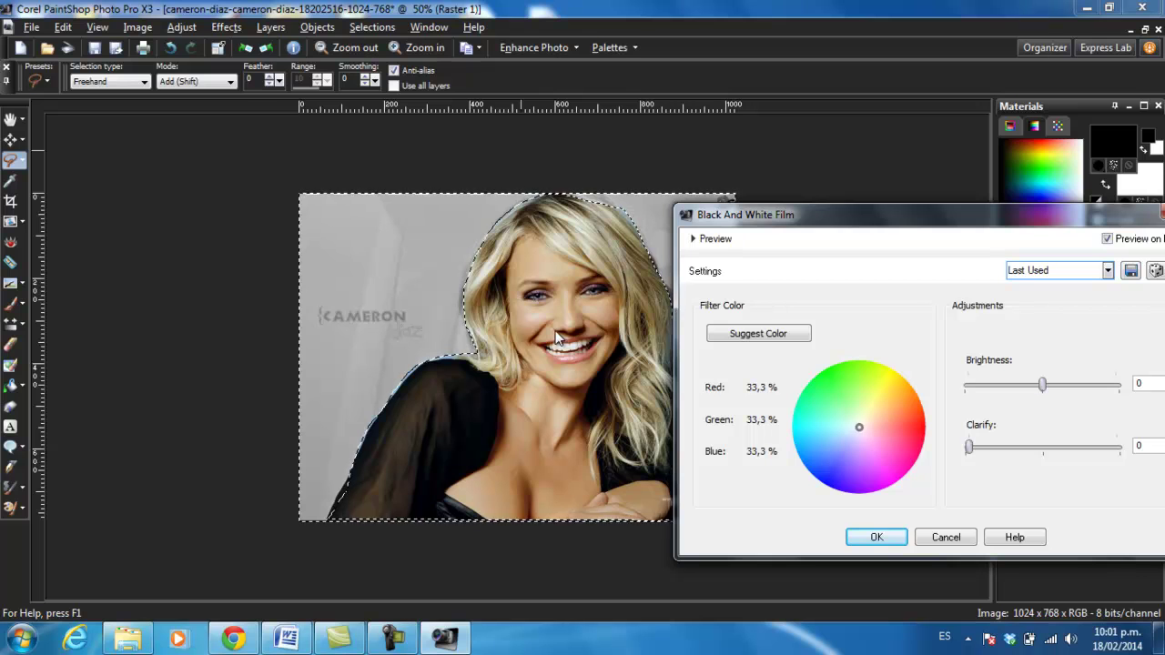
left_click_drag(1042, 388, 1062, 386)
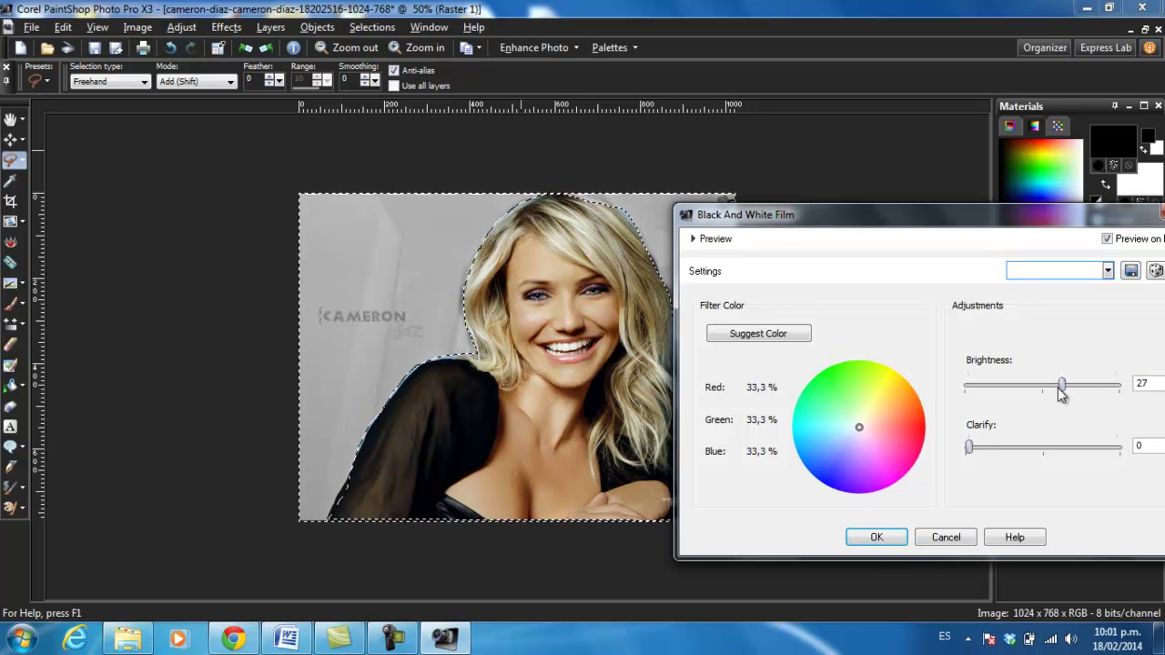
left_click_drag(970, 447, 1027, 447)
left_click(877, 537)
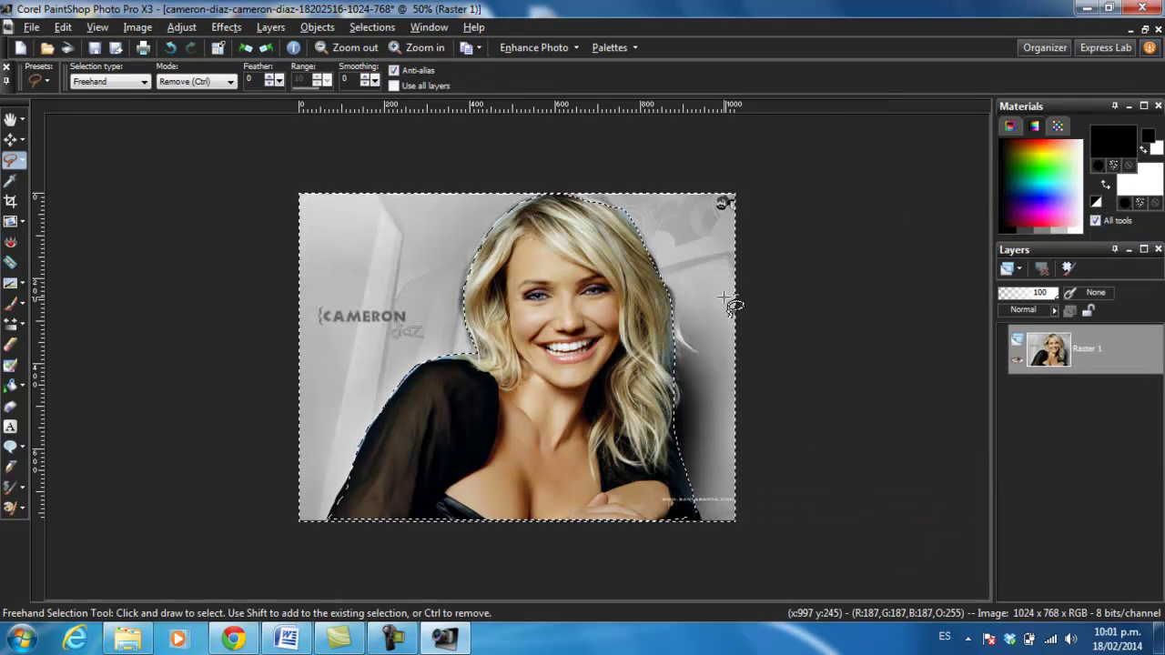
key("ctrl+z")
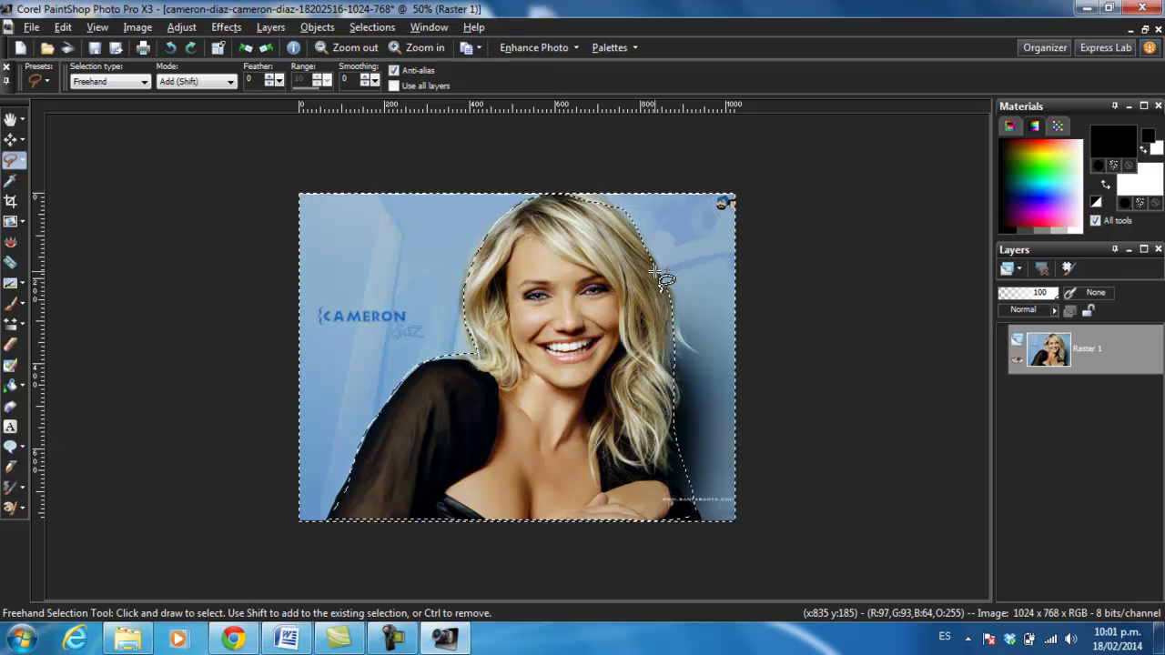
key("ctrl+d")
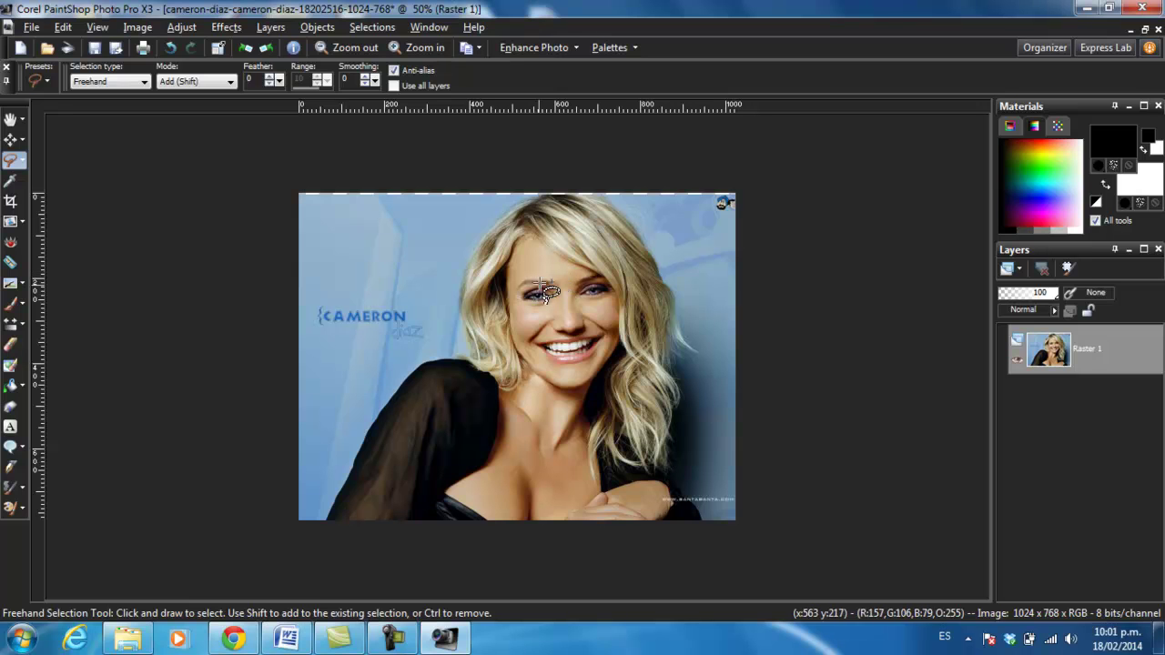
Crop the photo to a free-form area of about 6.38 by 6.58 inches around the woman's face and hair
left_click(25, 162)
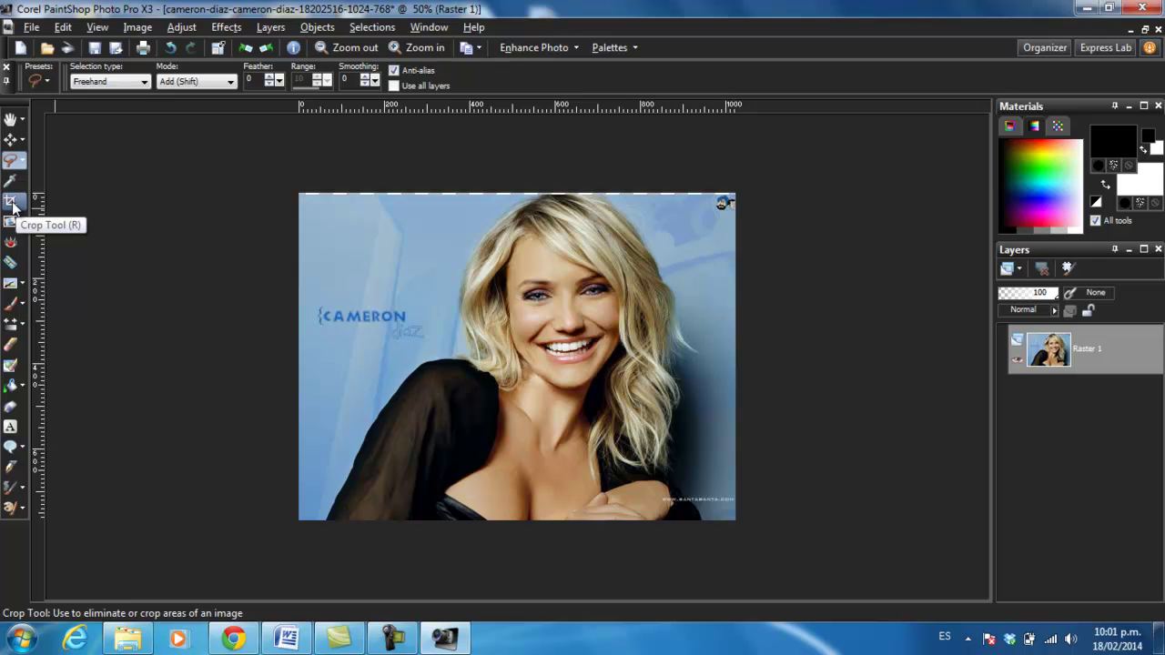
left_click(11, 202)
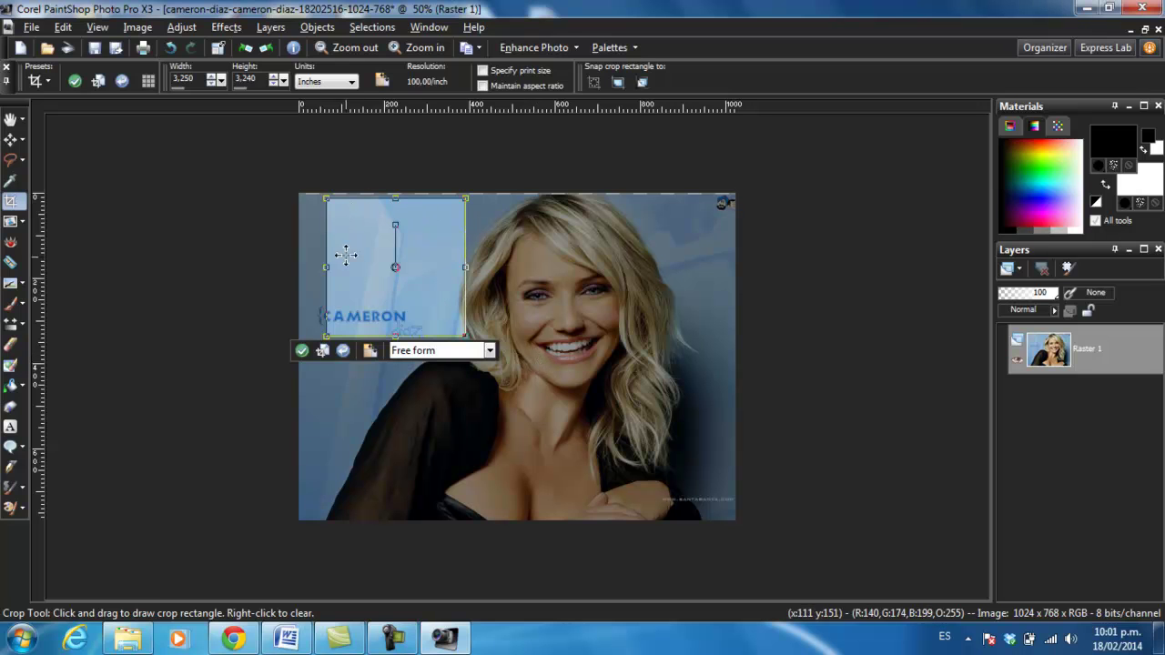
left_click_drag(466, 268, 700, 278)
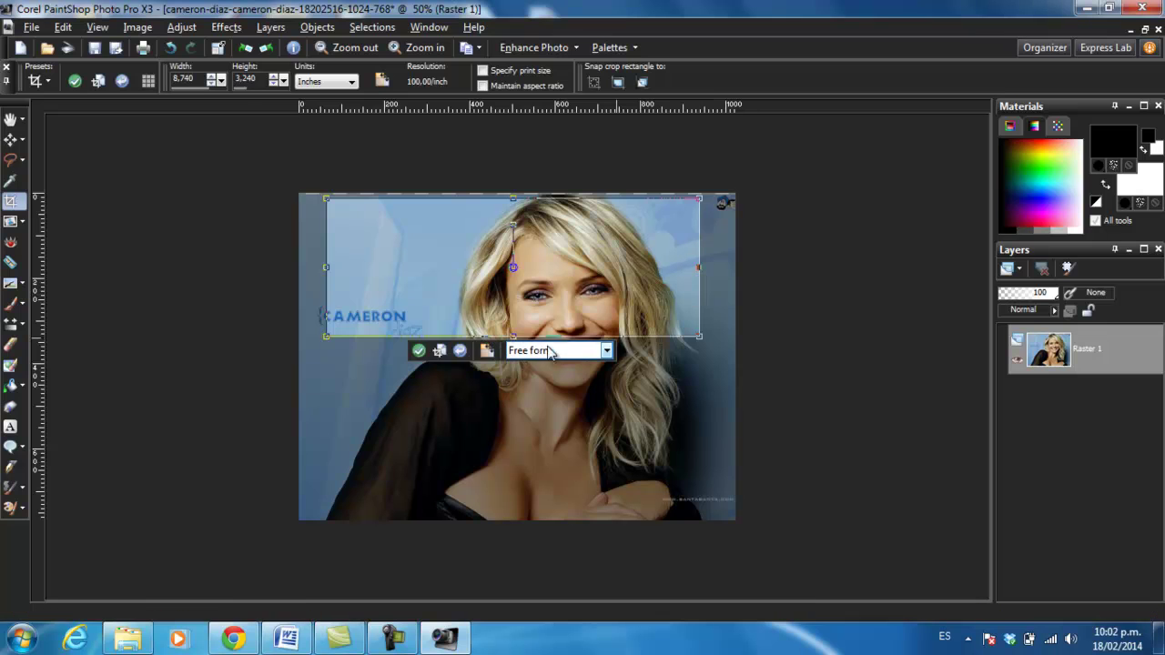
left_click_drag(533, 348, 635, 476)
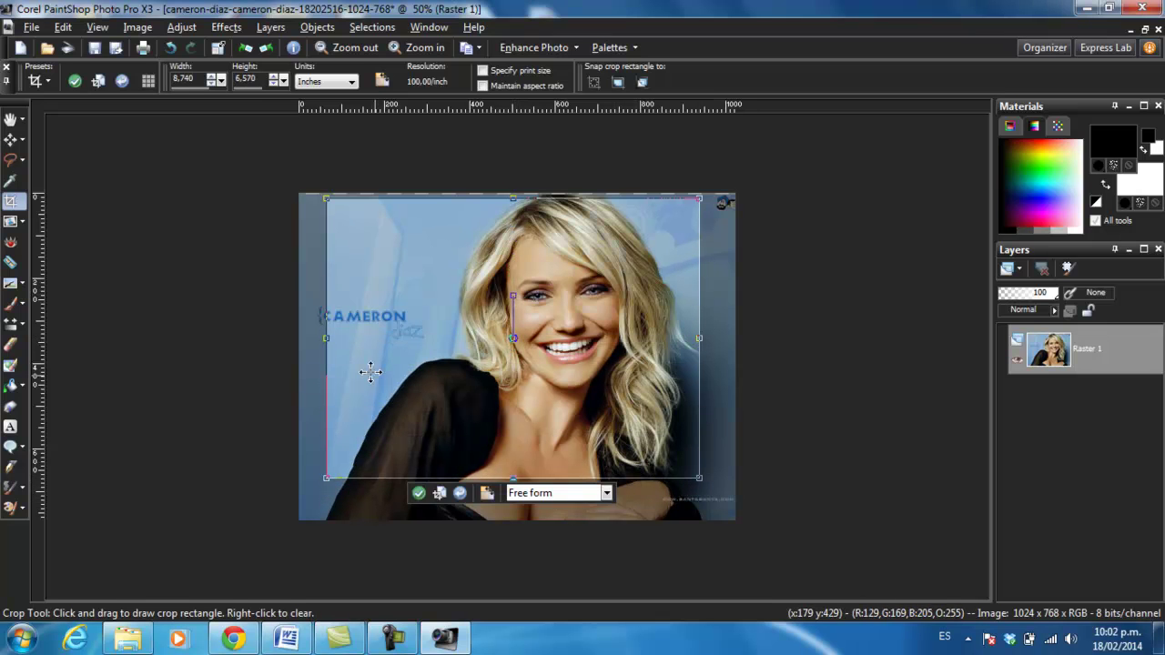
left_click_drag(326, 339, 429, 335)
left_click_drag(703, 338, 705, 330)
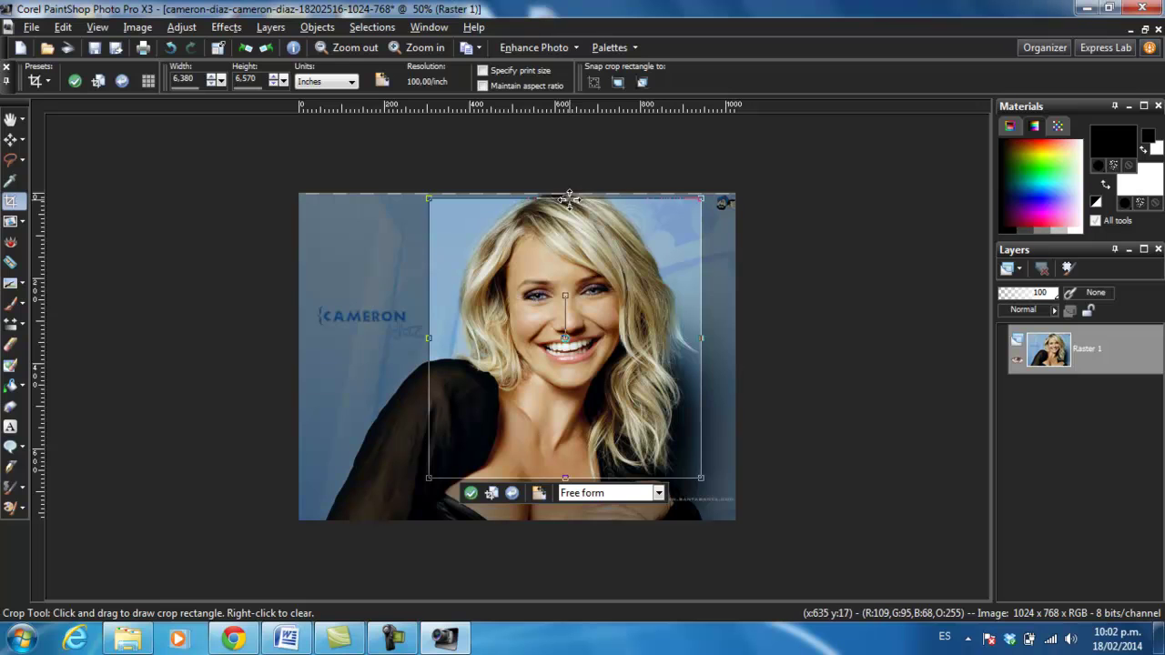
left_click_drag(575, 190, 574, 195)
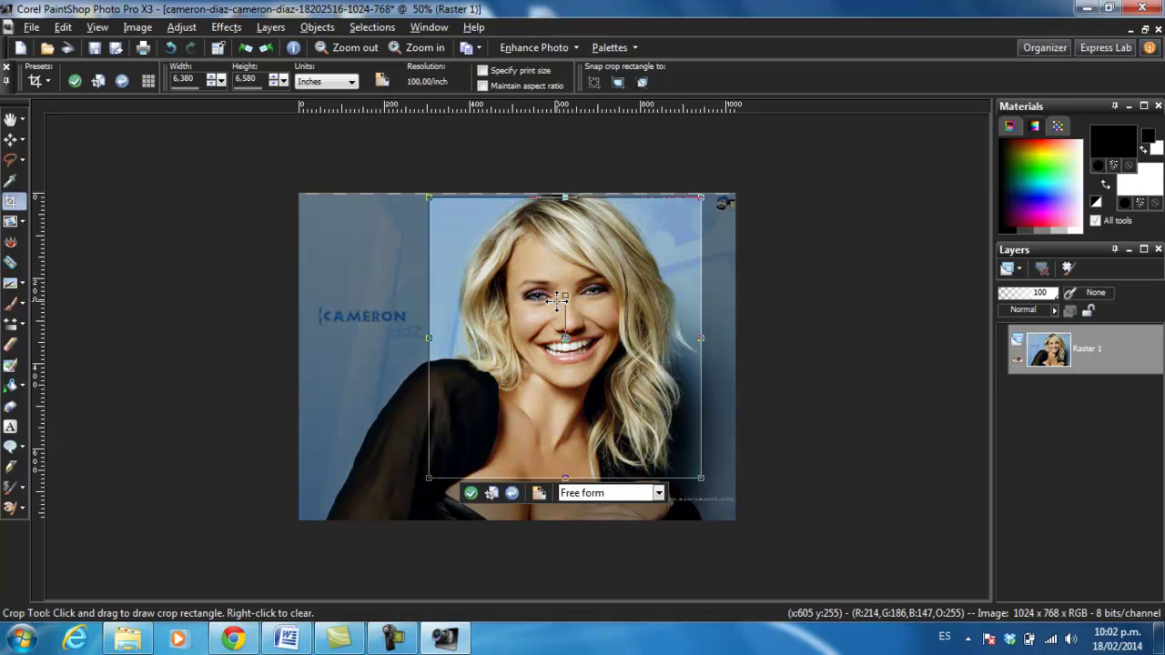
left_click(470, 493)
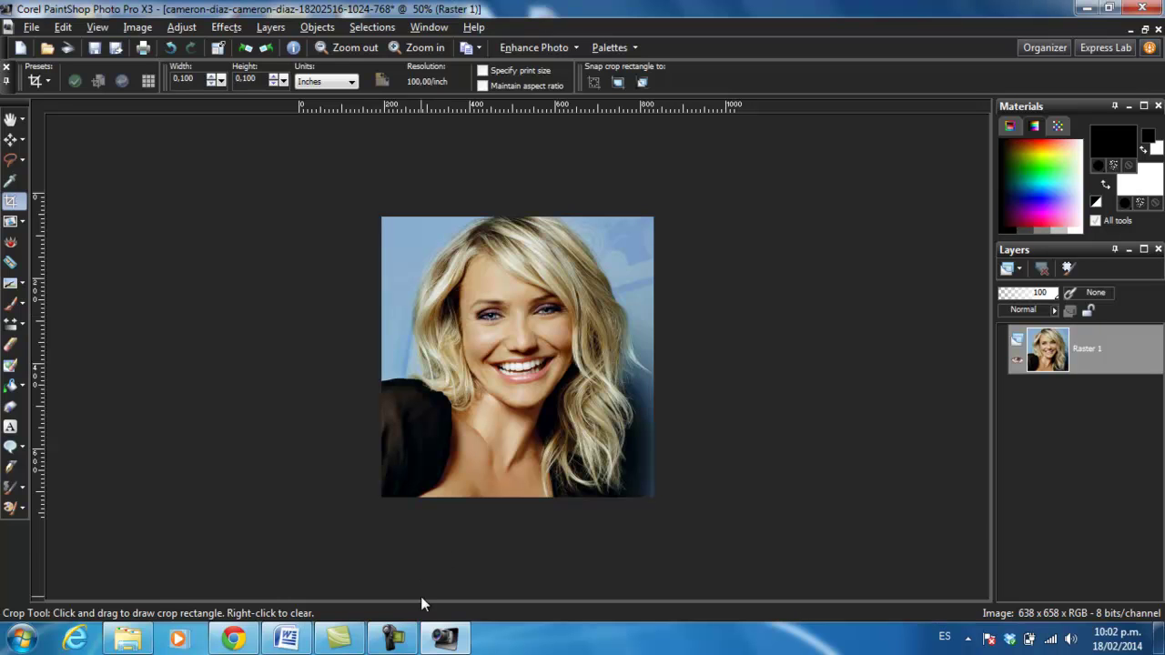
Undo the crop of the photo
left_click(392, 639)
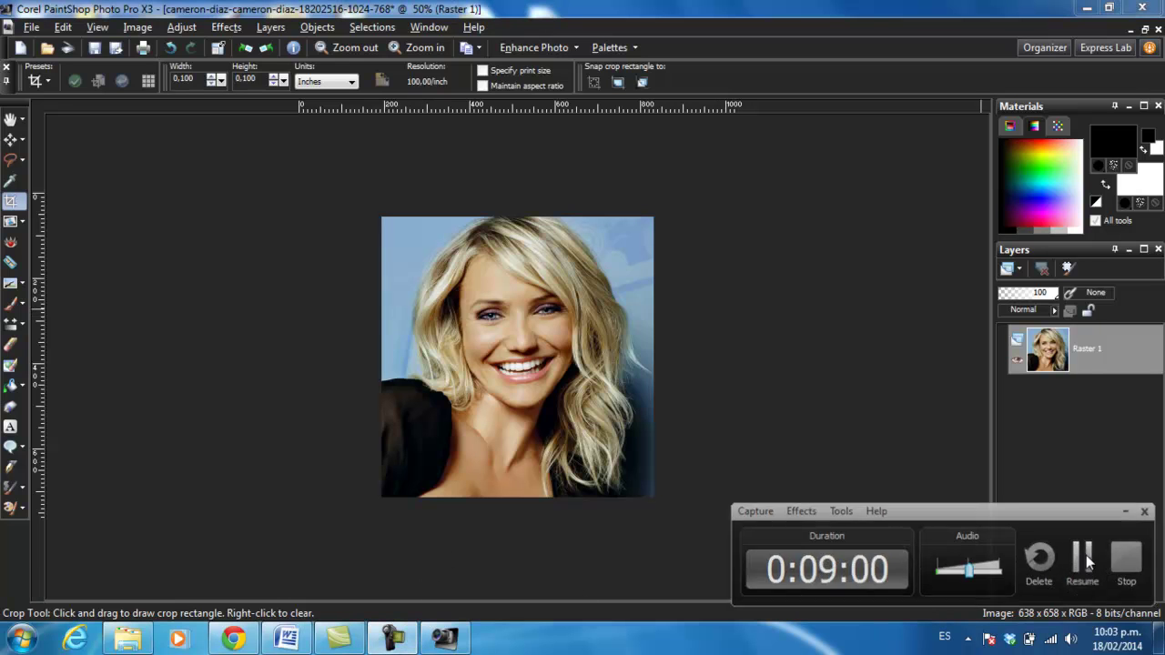
left_click(628, 391)
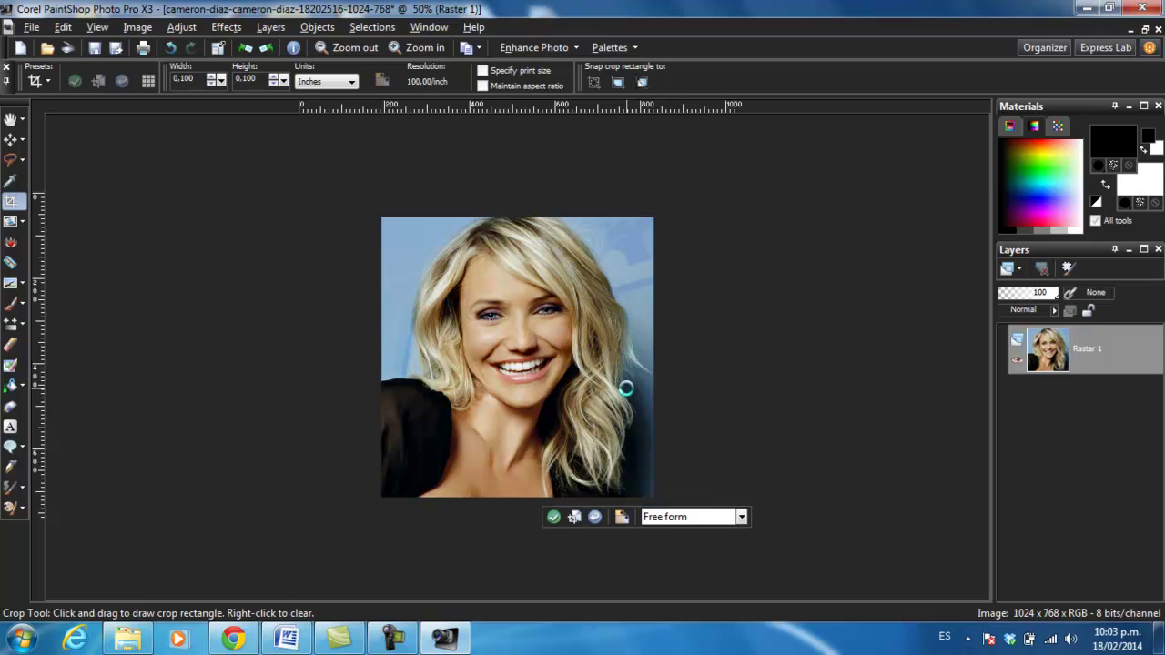
key("ctrl+z")
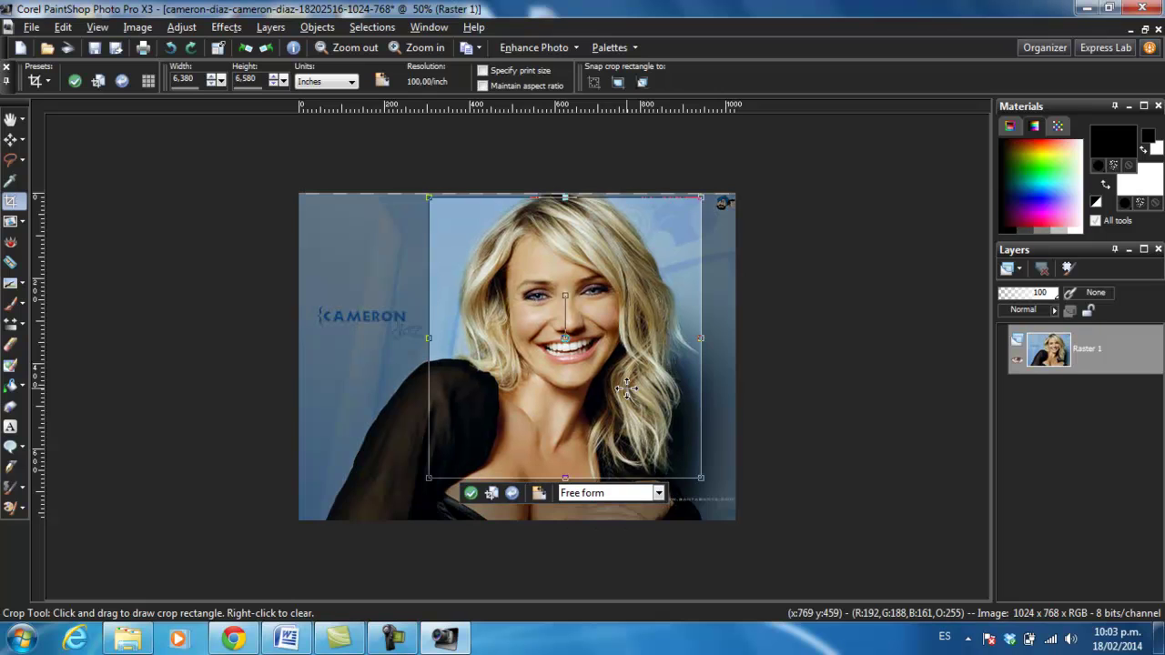
Leave the pending crop rectangle by switching to the Pick tool and on to the Pan tool
left_click(22, 139)
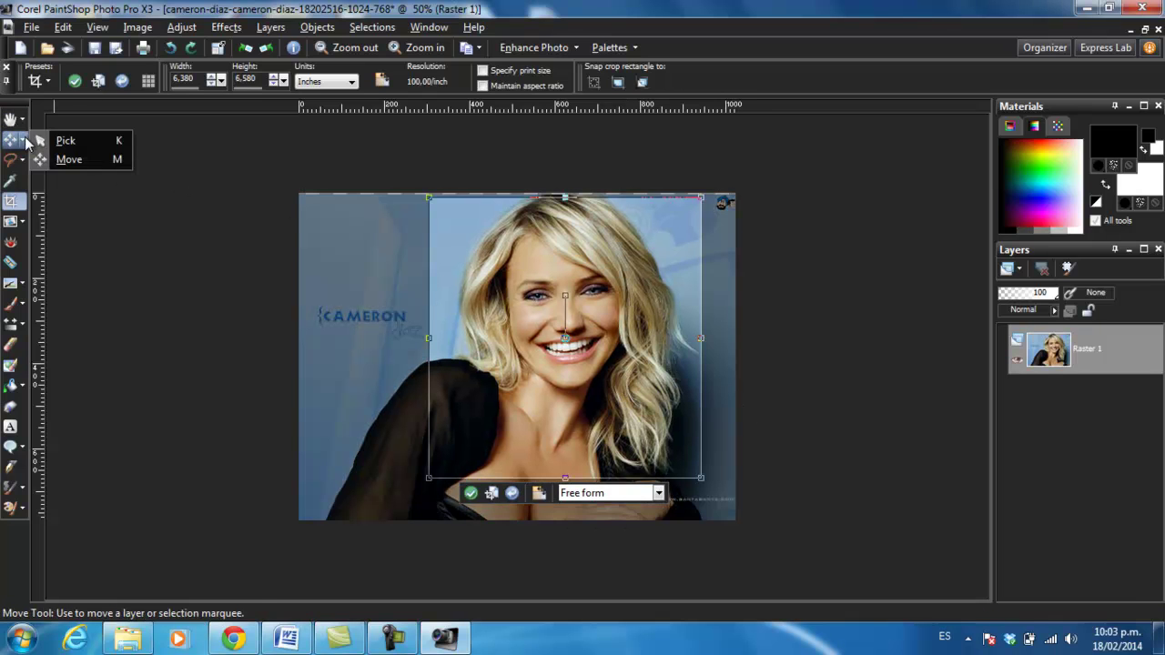
left_click(59, 138)
left_click(11, 119)
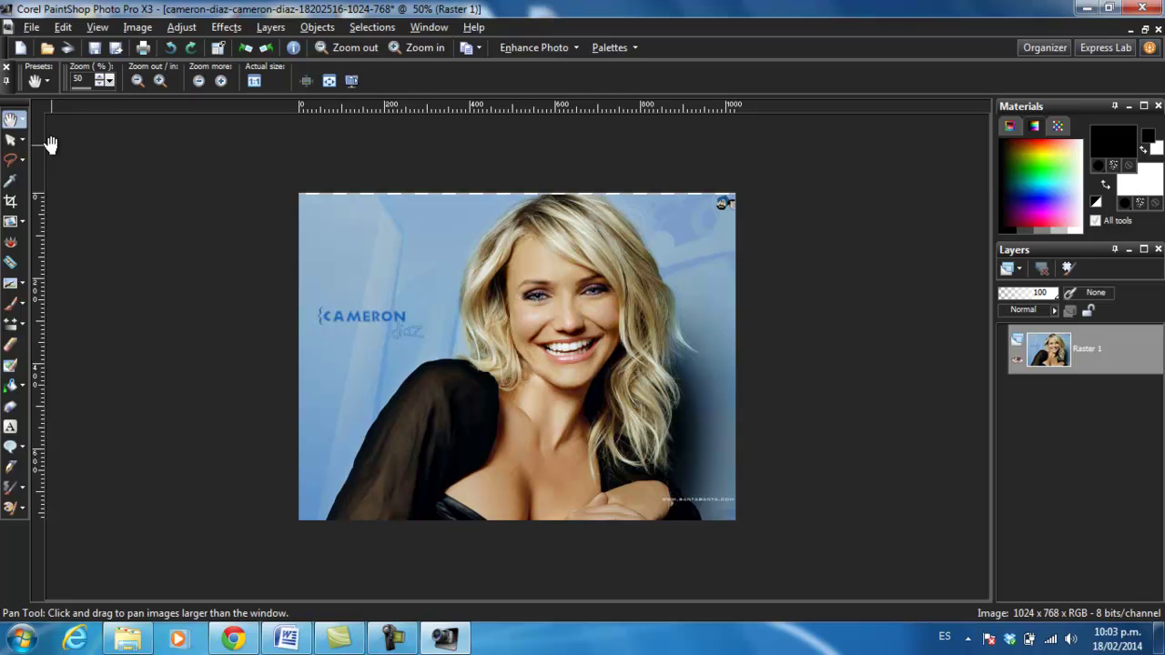
Activate the Selection tool with the Rectangle type and try a rectangular selection over the woman's face
left_click(22, 160)
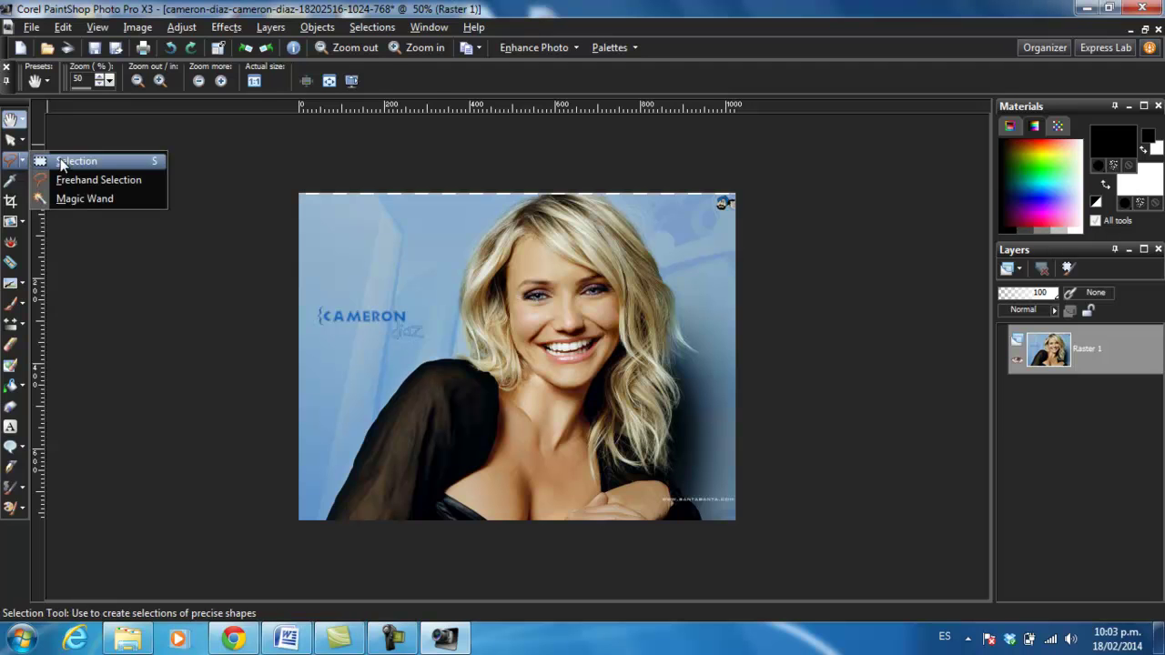
left_click(62, 162)
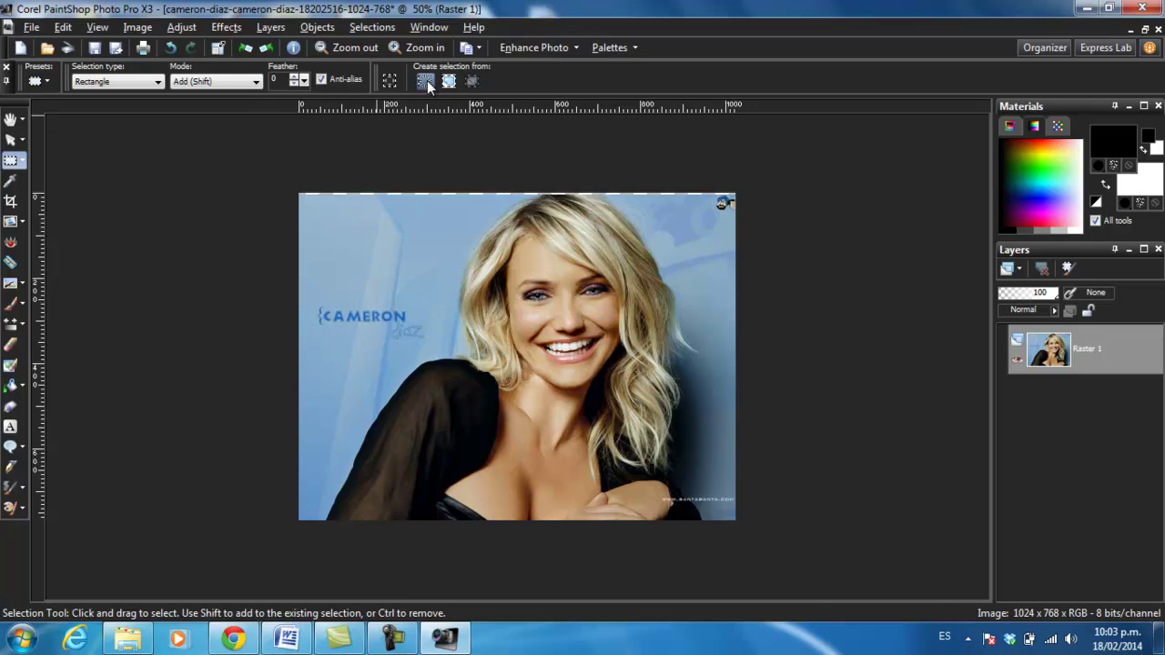
left_click_drag(455, 211, 592, 392)
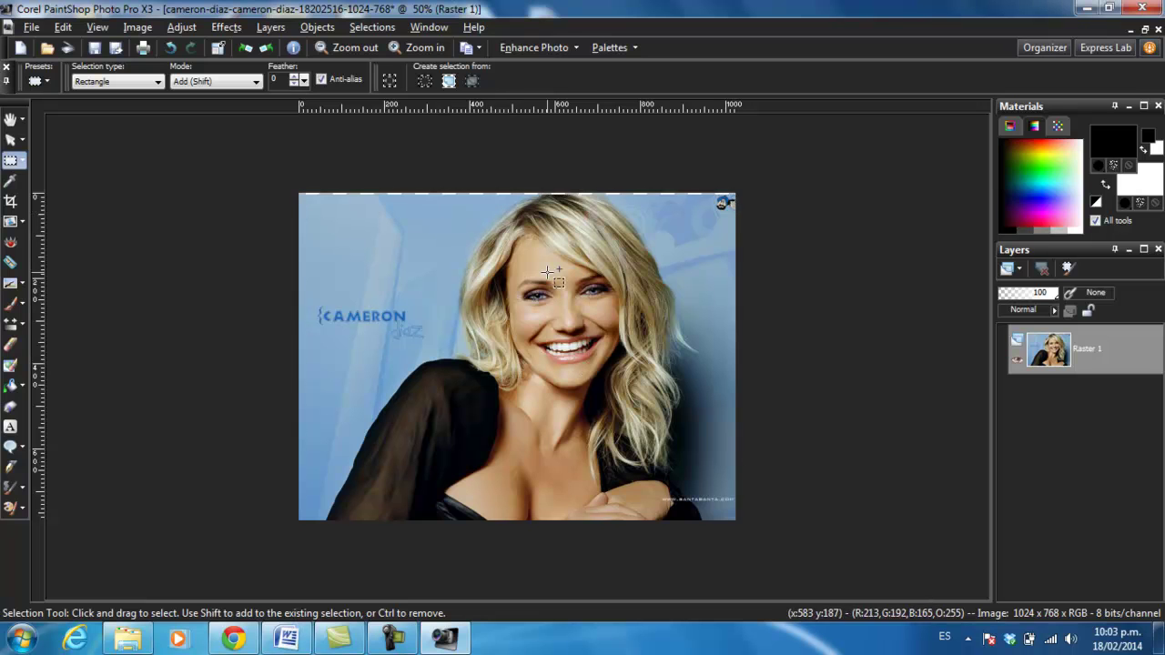
Create a selection from the whole photo layer, try adding a rectangle around the woman, and clear the selection
left_click(449, 81)
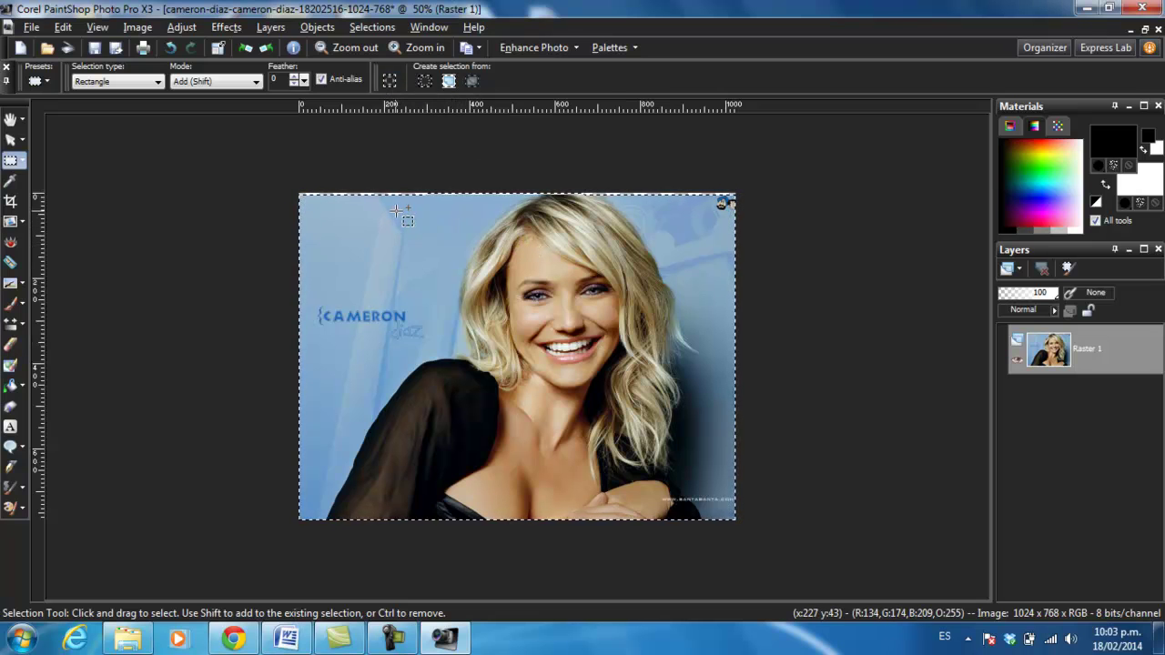
left_click_drag(395, 213, 681, 445)
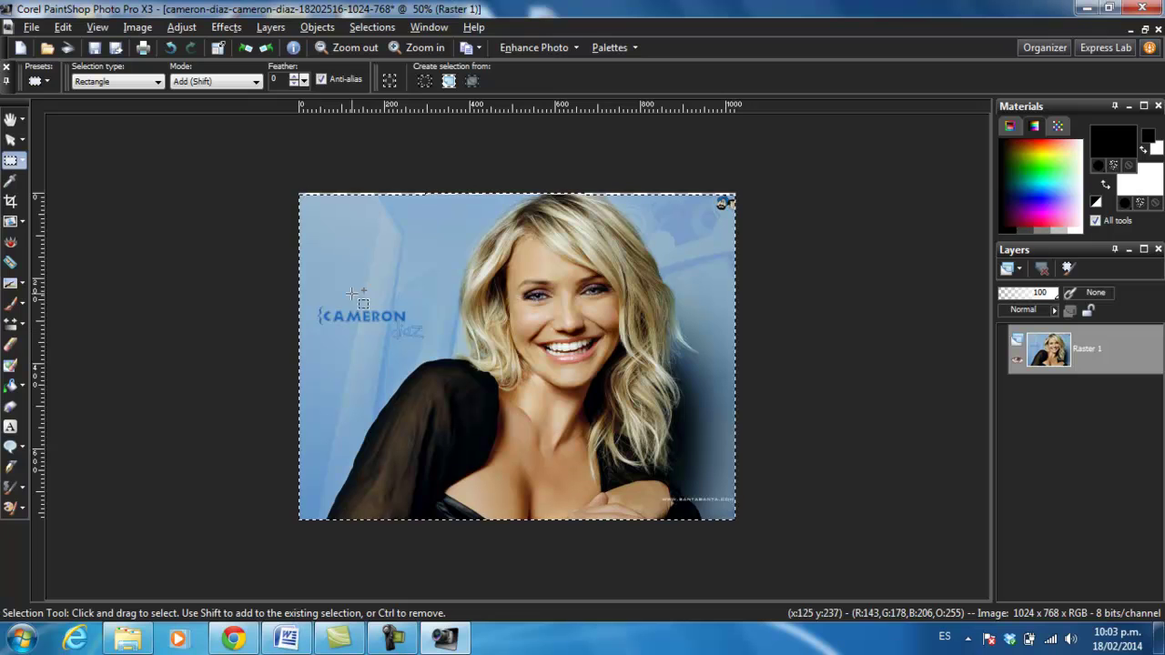
key("ctrl+d")
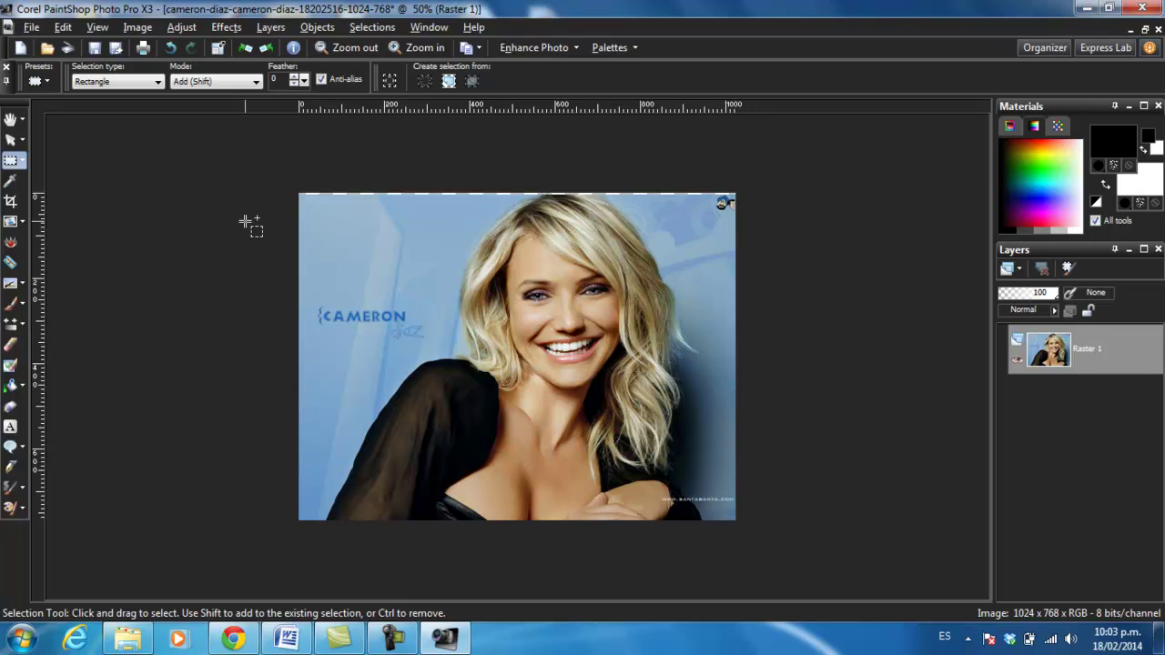
Select a rectangle around the woman's head and shoulders and invert the selection to cover the rest of the photo
left_click_drag(443, 213, 671, 418)
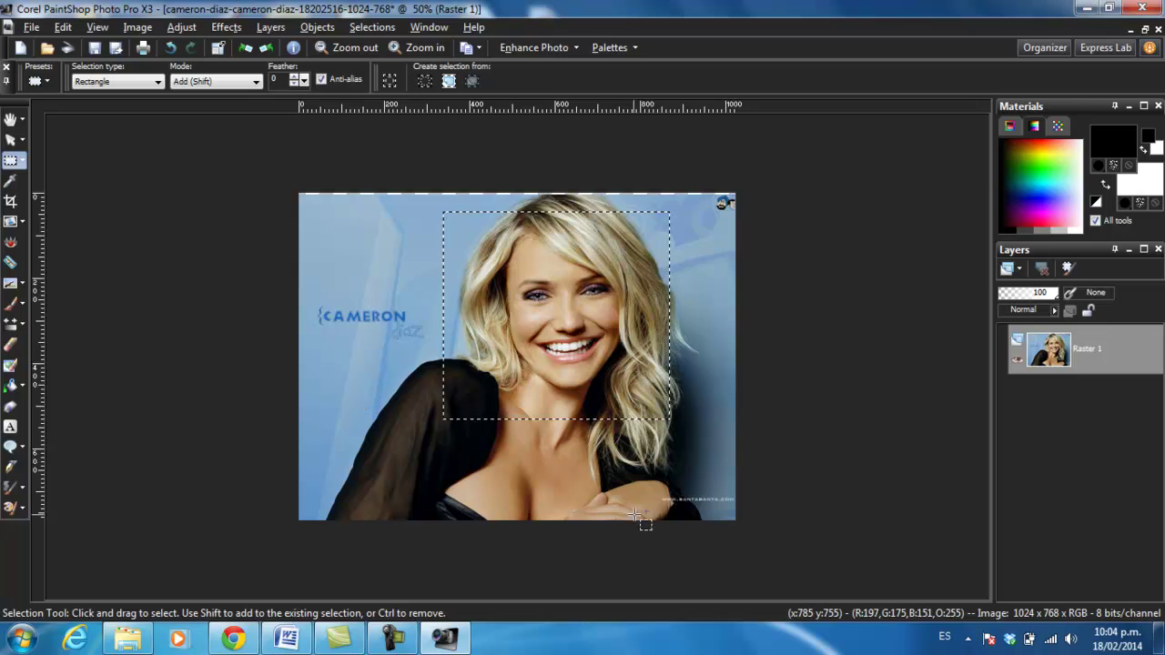
left_click(382, 28)
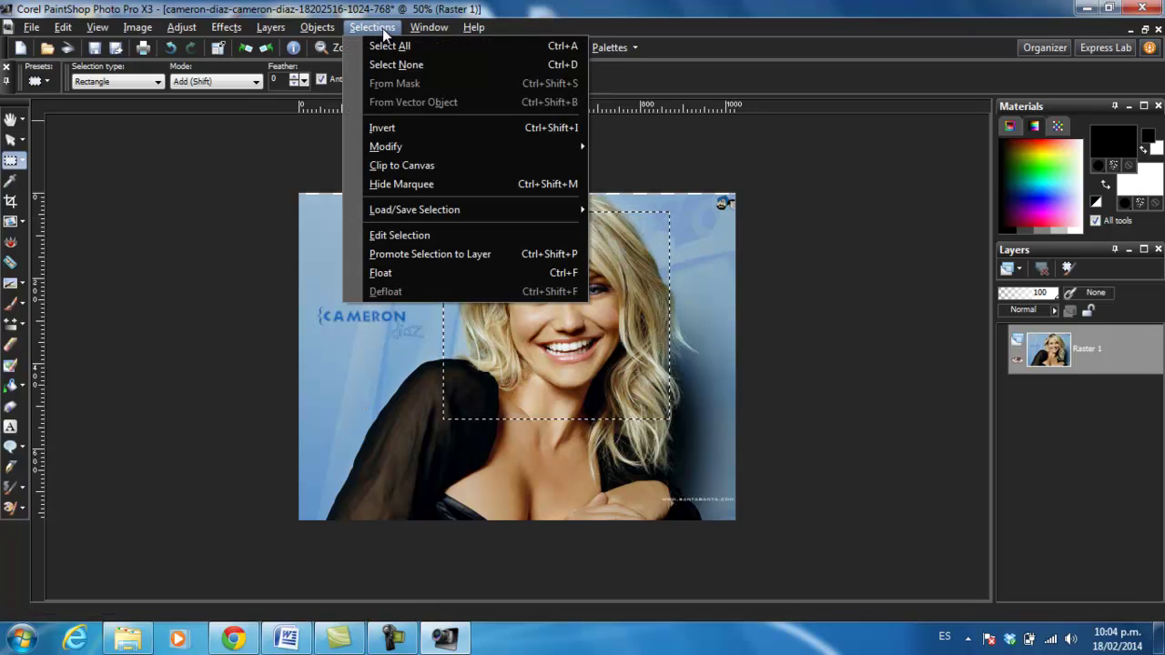
left_click(410, 127)
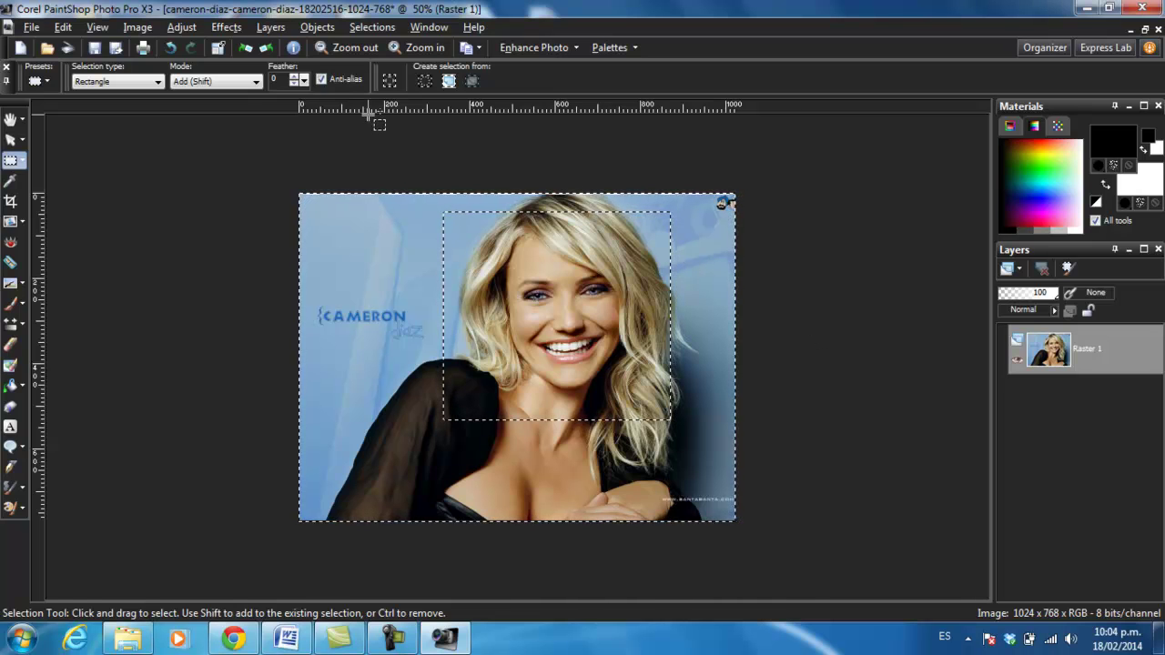
Apply a Gaussian Blur with a radius of 14.00 to the area outside the woman's face, and clear the selection
left_click(182, 27)
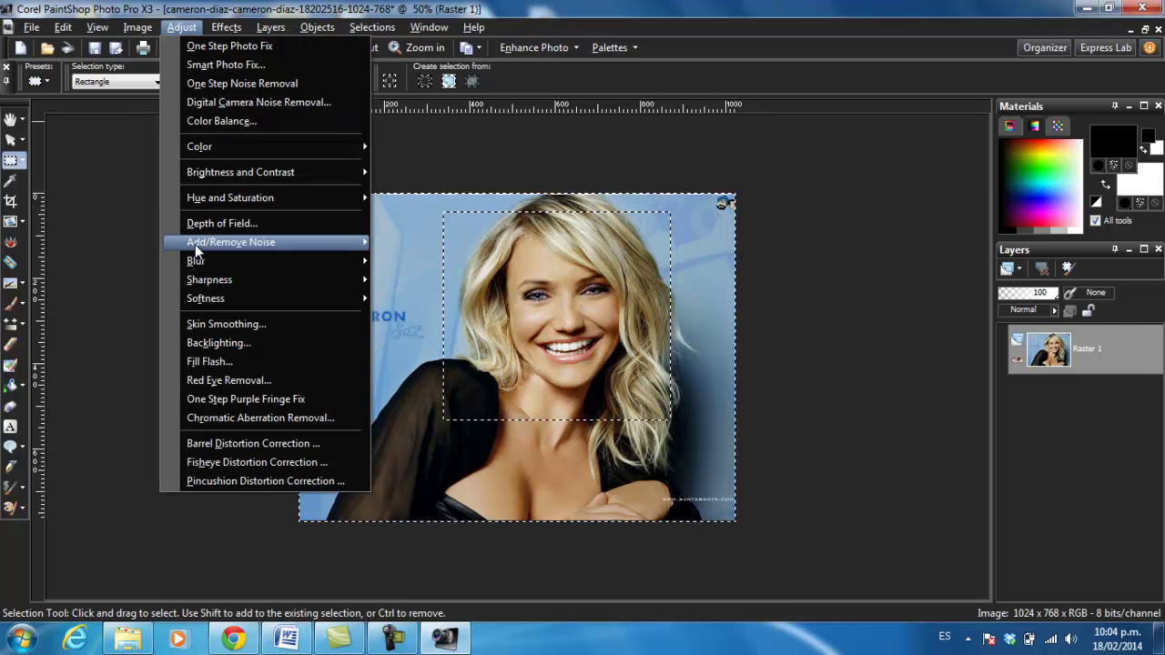
mouse_move(217, 266)
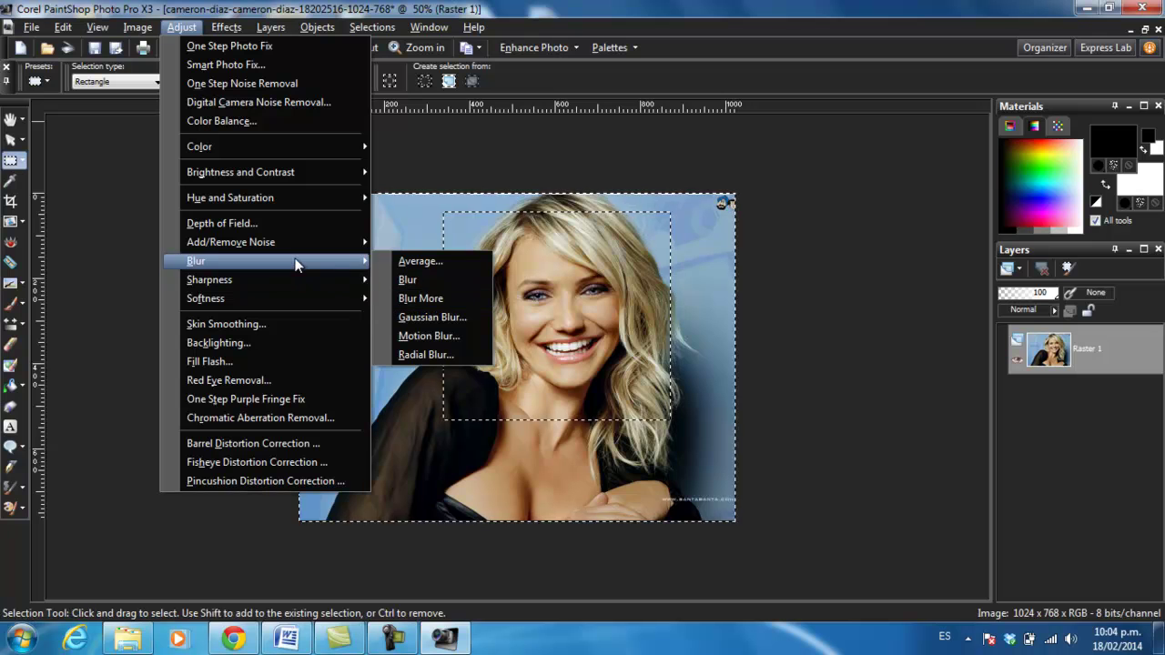
left_click(437, 320)
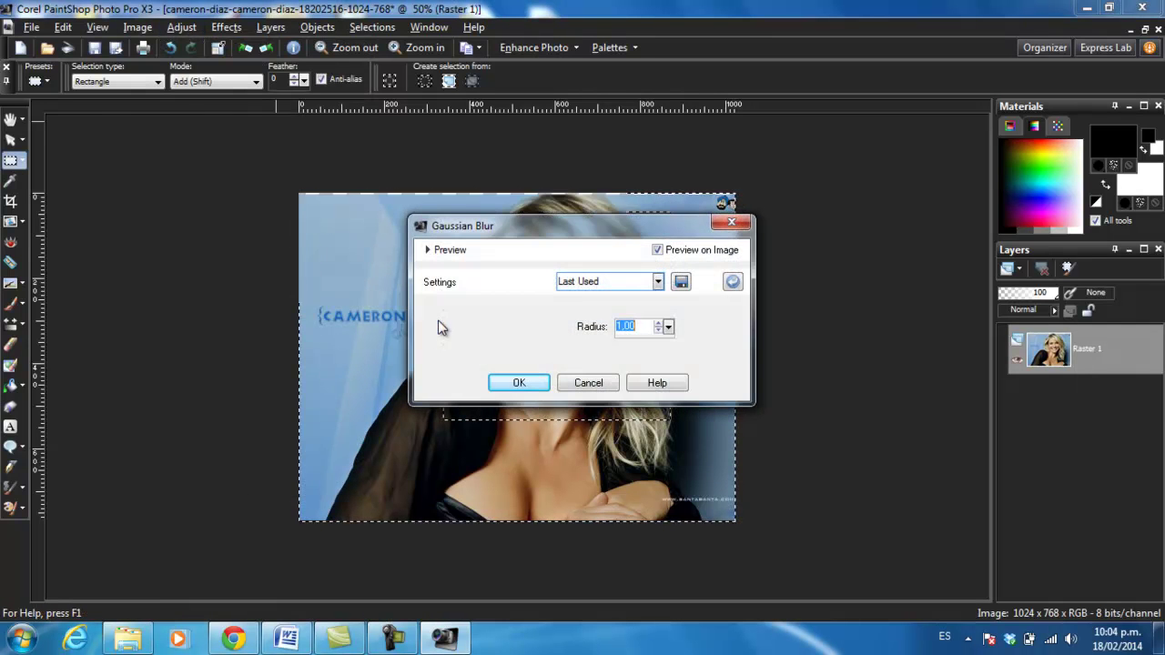
left_click_drag(590, 231, 284, 127)
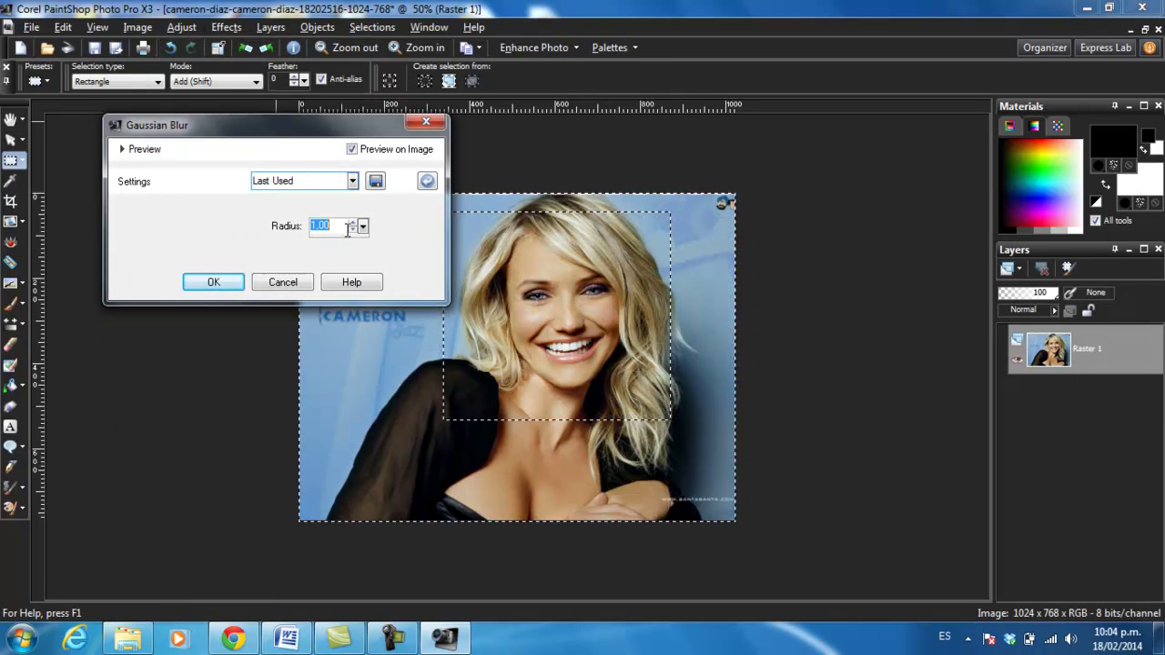
left_click_drag(362, 227, 373, 240)
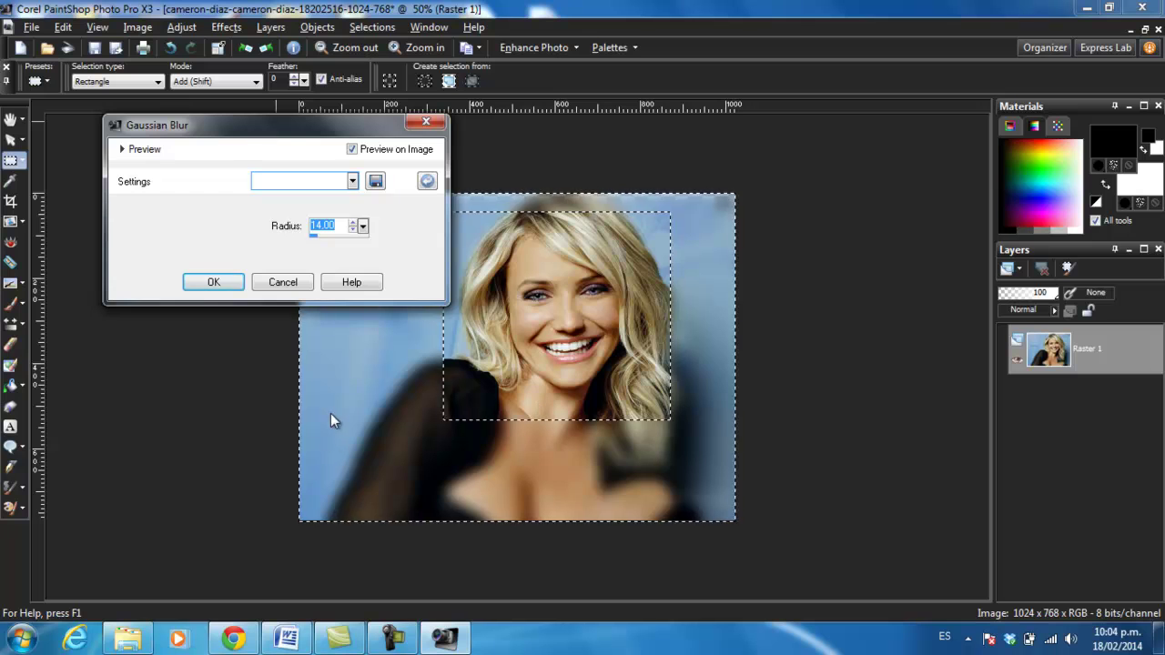
left_click(216, 282)
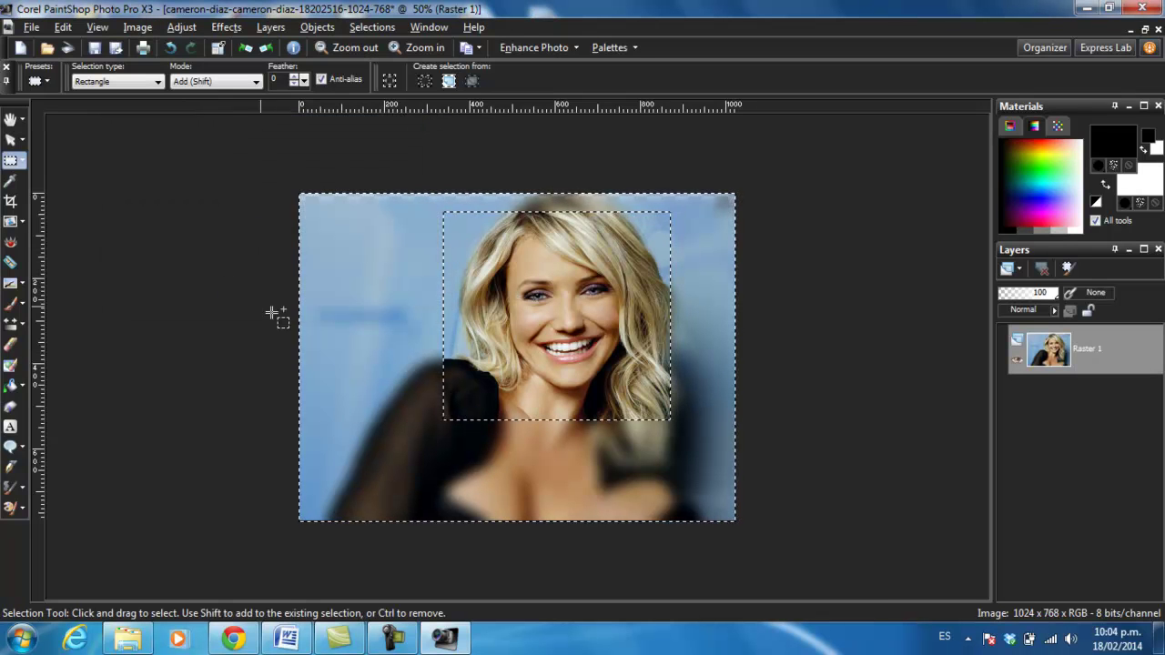
key("ctrl+d")
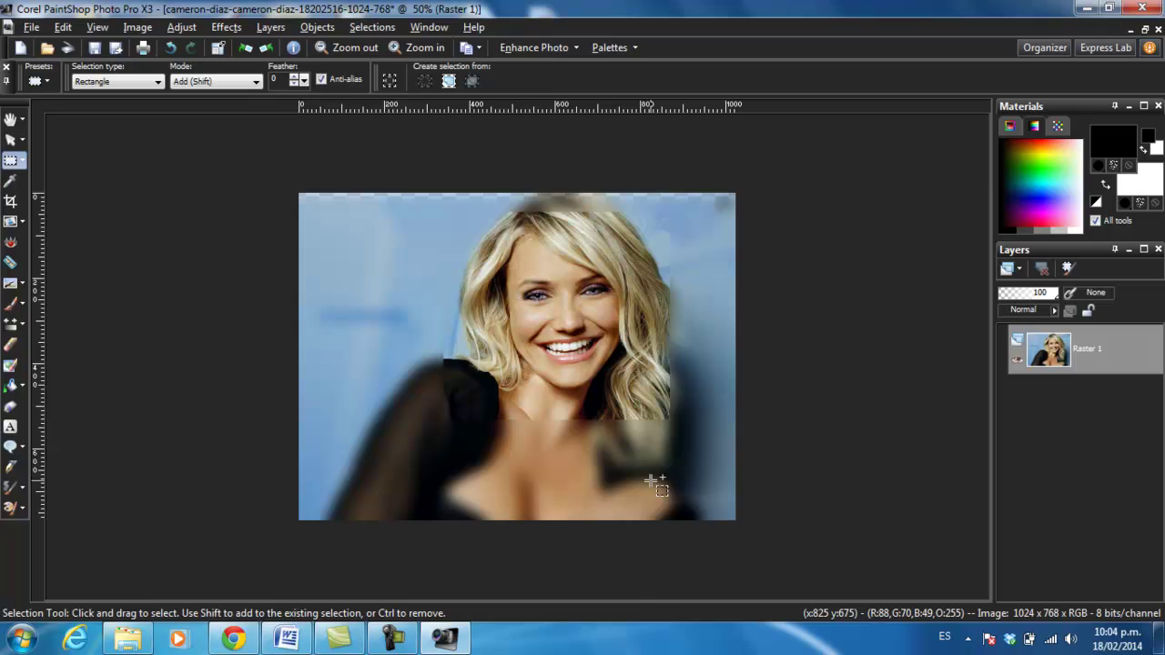
Undo the deselection and the Gaussian Blur, and clear the restored selection
key("ctrl+z")
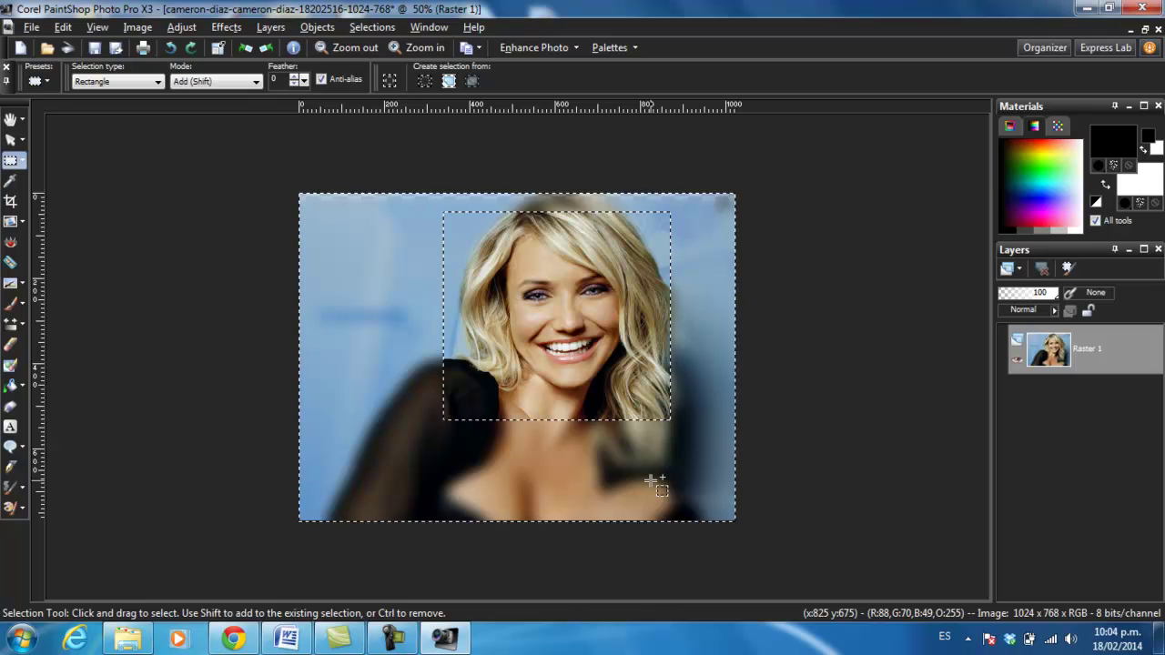
key("ctrl+z")
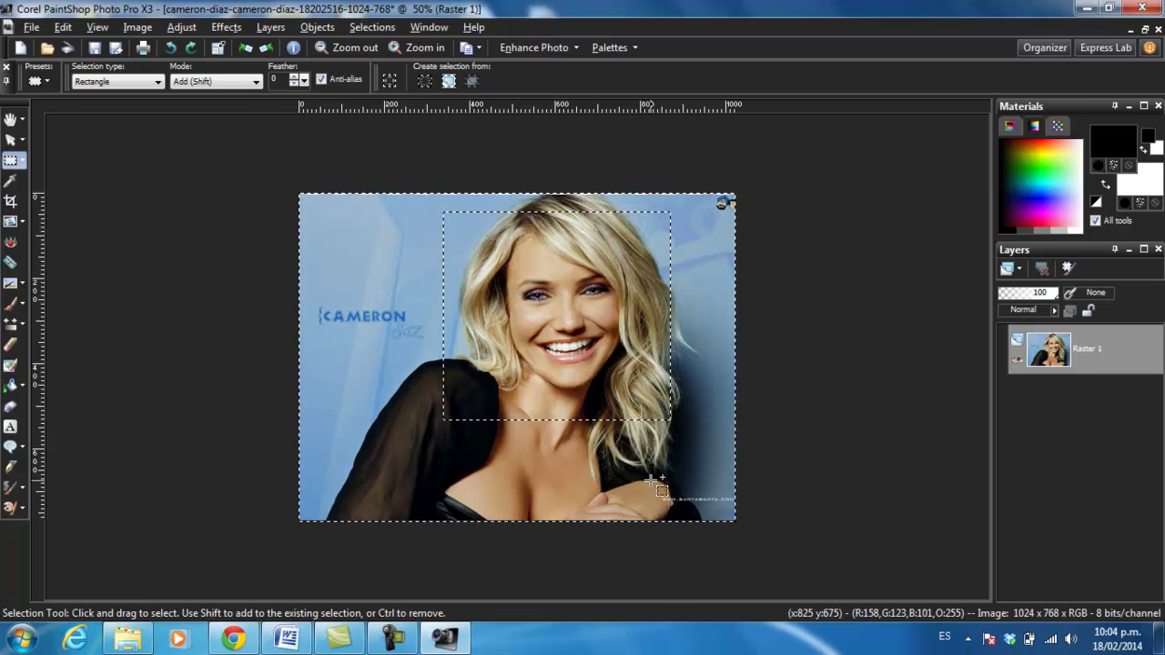
key("ctrl+d")
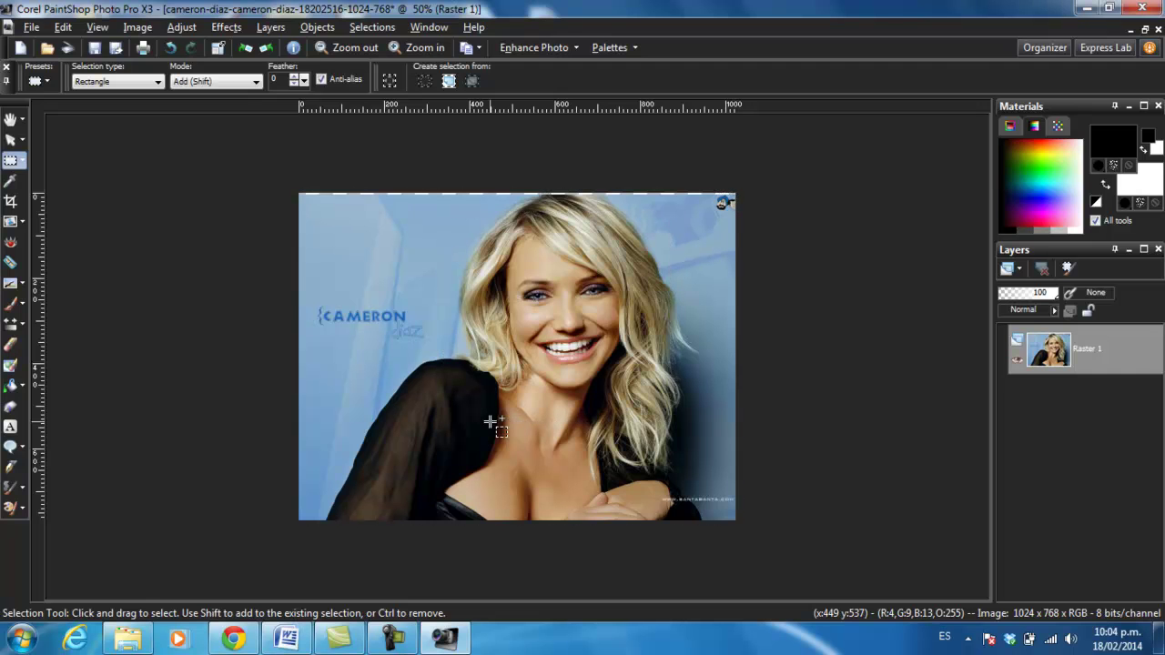